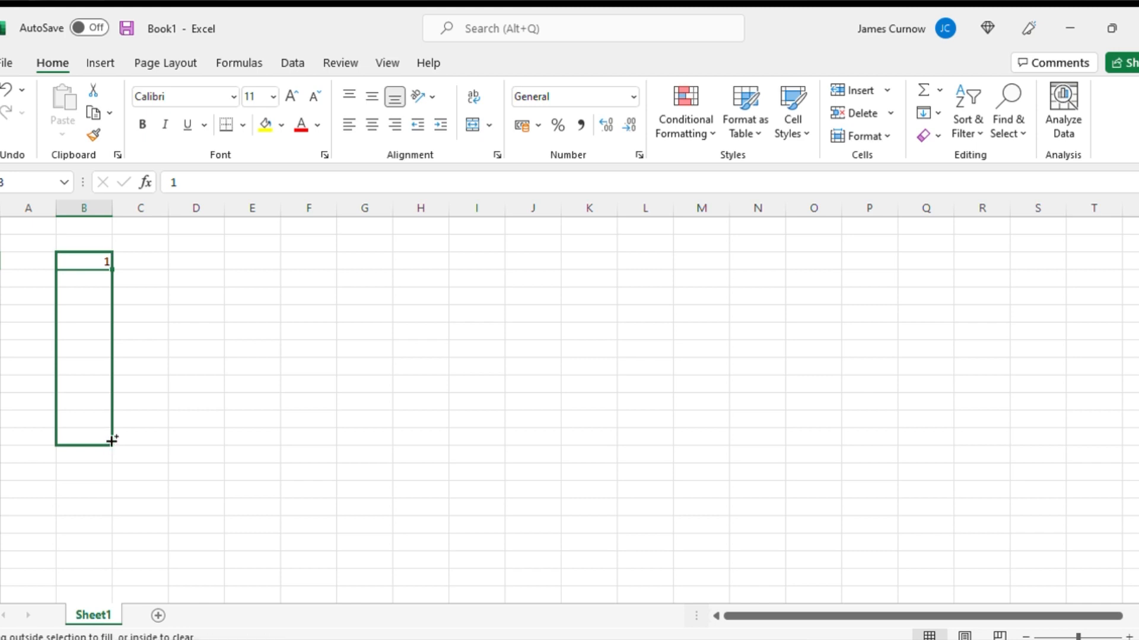
Fill B3:B13 with the consecutive numbers 1 to 11 and enter the heading "Circuit number" in B2
{"action": "left_click_drag", "start_coordinate": [110, 441], "coordinate": [109, 440]}
{"action": "key", "text": "Up"}
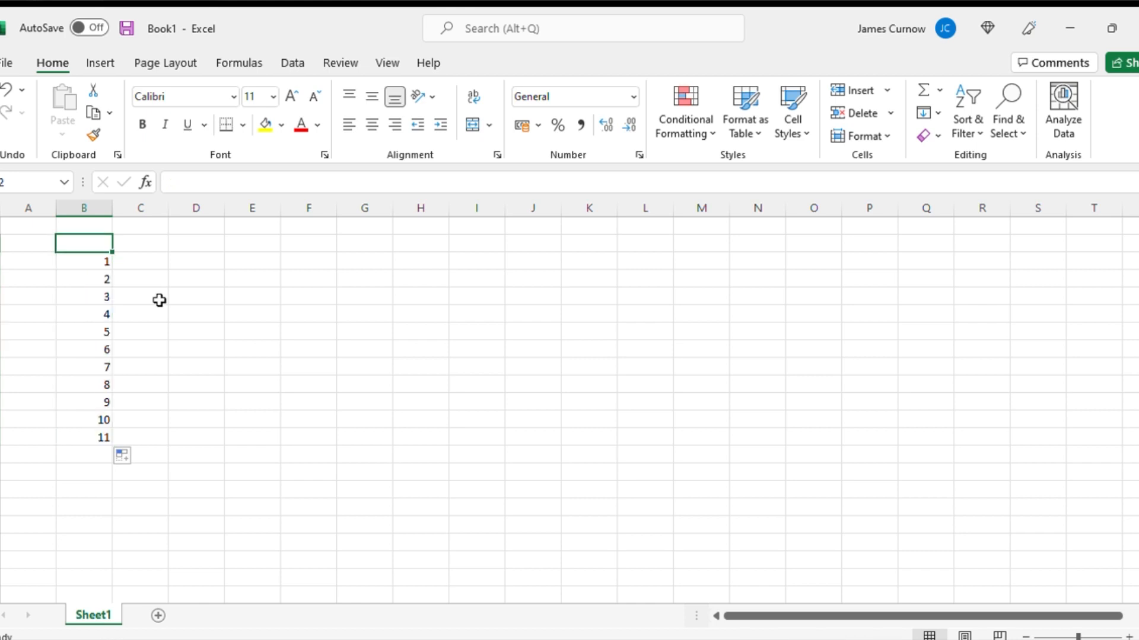
{"action": "type", "text": "Circuit"}
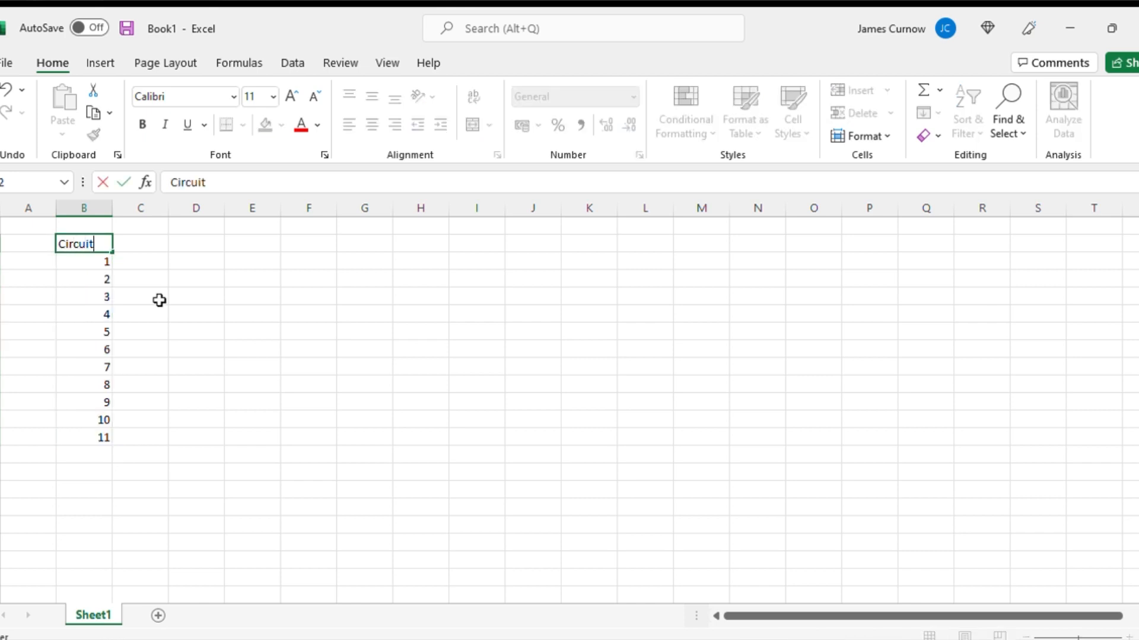
{"action": "type", "text": " number"}
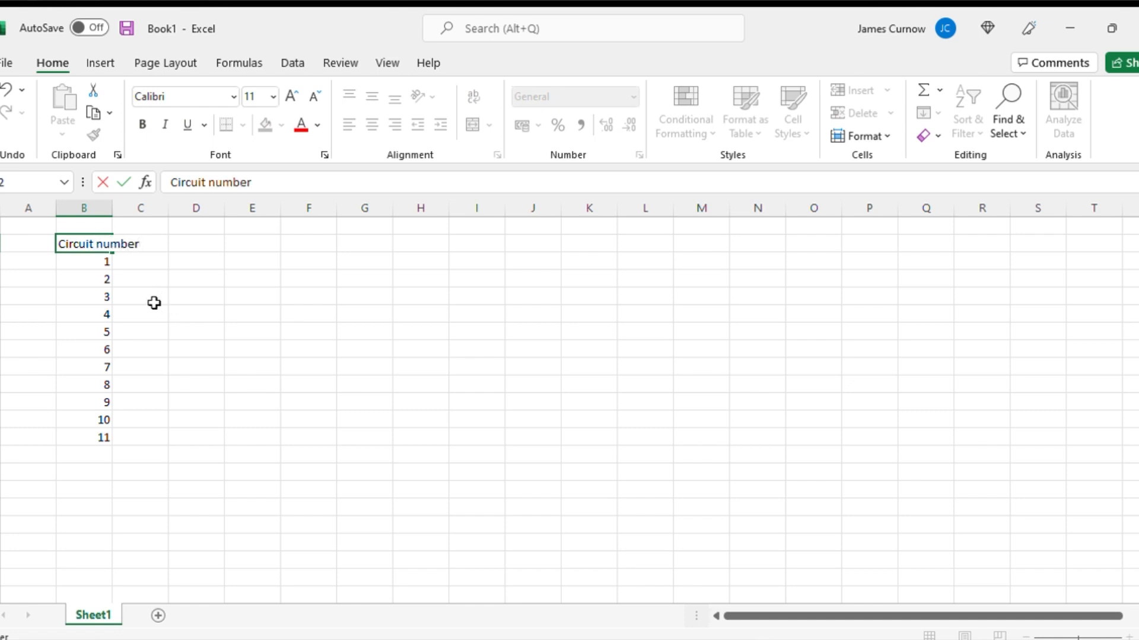
Rotate the Circuit number heading so it reads vertically upward, and fit column B's width to its contents
{"action": "left_click", "coordinate": [156, 301]}
{"action": "double_click", "coordinate": [111, 208]}
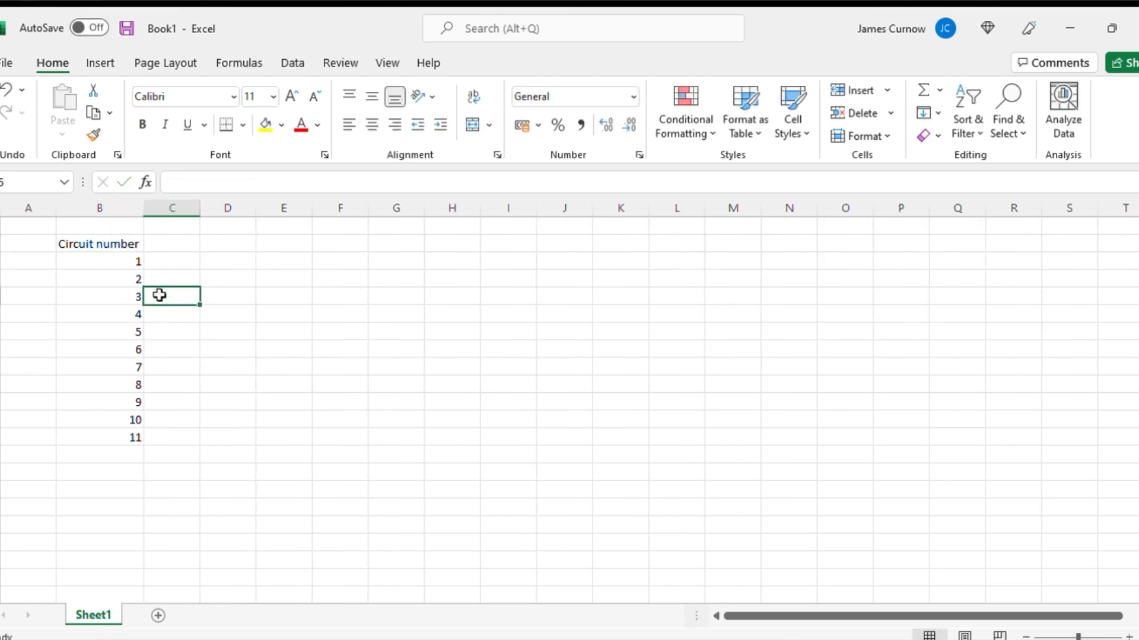
{"action": "left_click", "coordinate": [94, 244]}
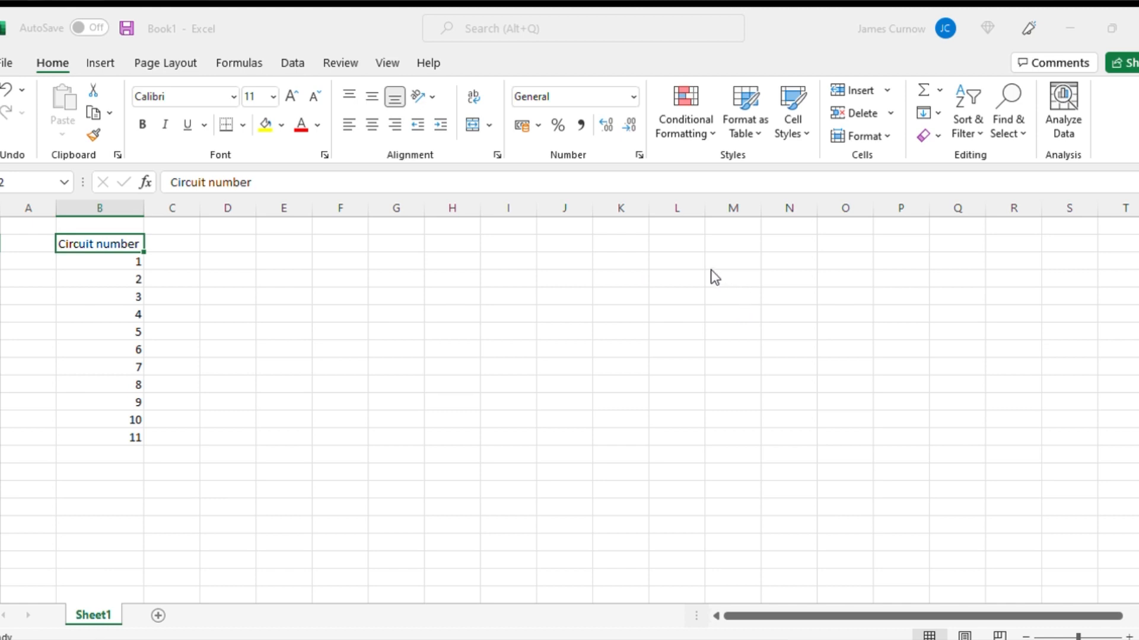
{"action": "left_click", "coordinate": [684, 585]}
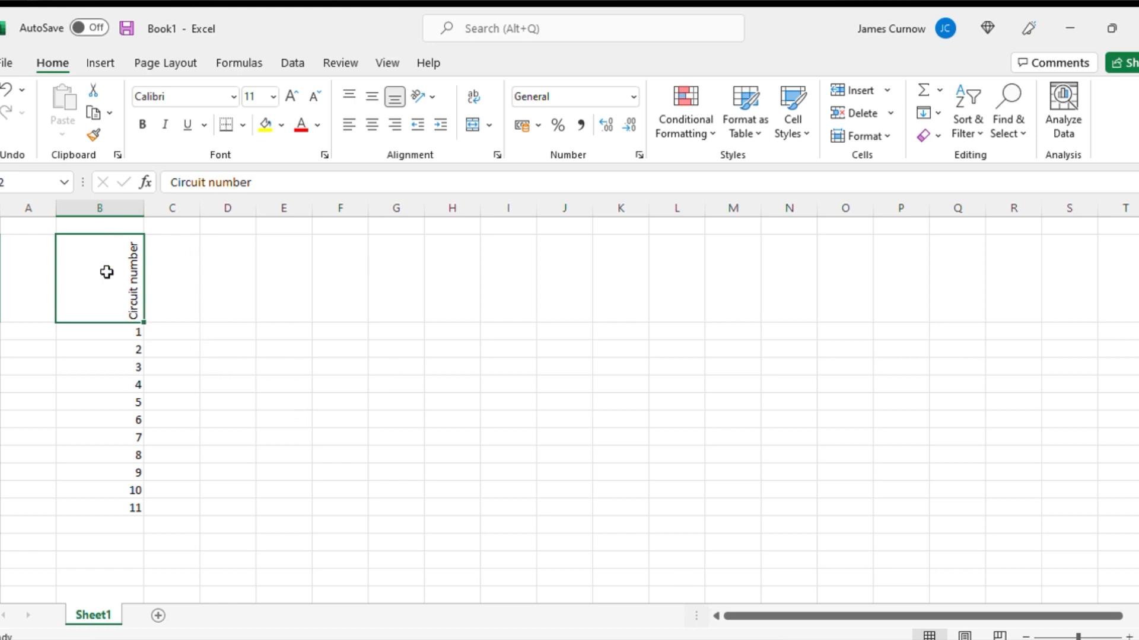
{"action": "double_click", "coordinate": [149, 208]}
{"action": "left_click", "coordinate": [159, 348]}
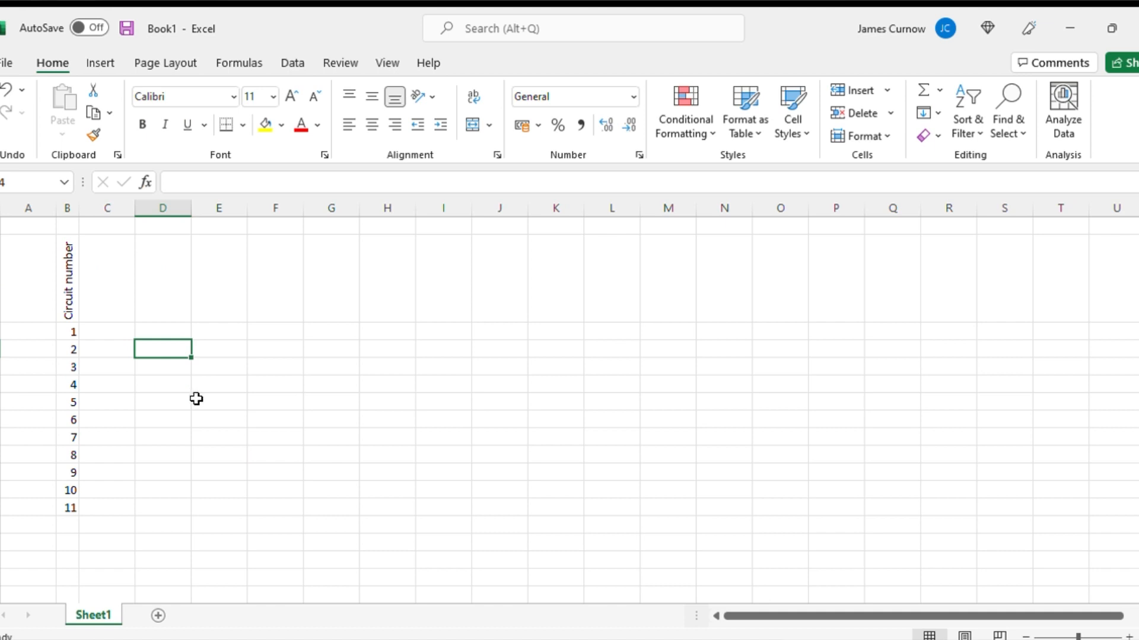
Enter the heading "BSEN" in C2 and rotate it to read vertically upward
{"action": "left_click", "coordinate": [109, 293]}
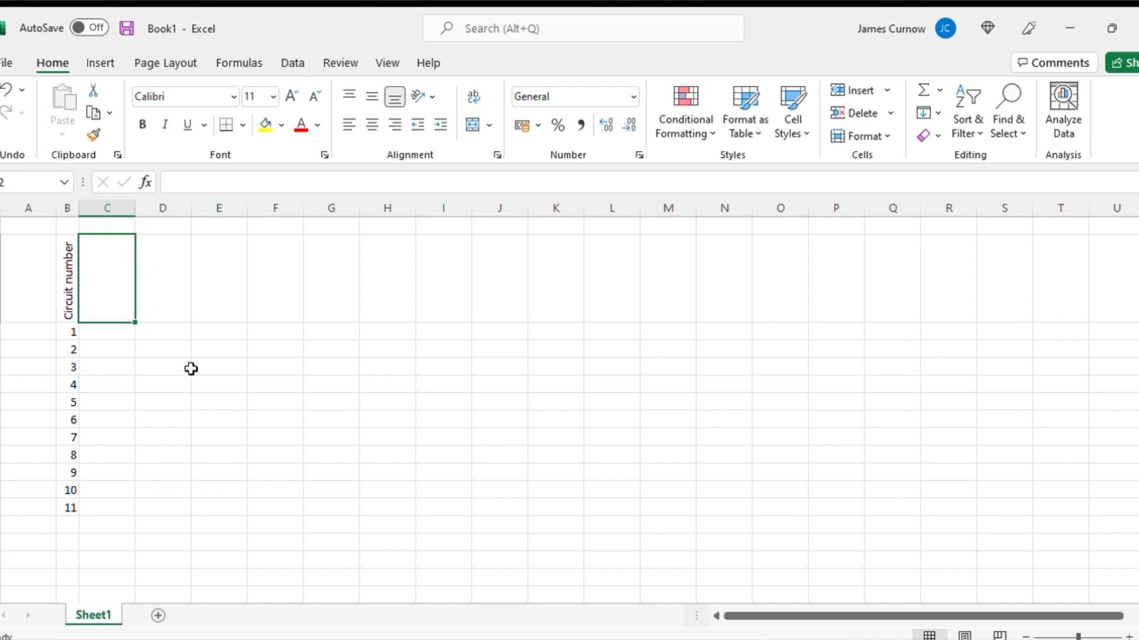
{"action": "type", "text": "BSEN"}
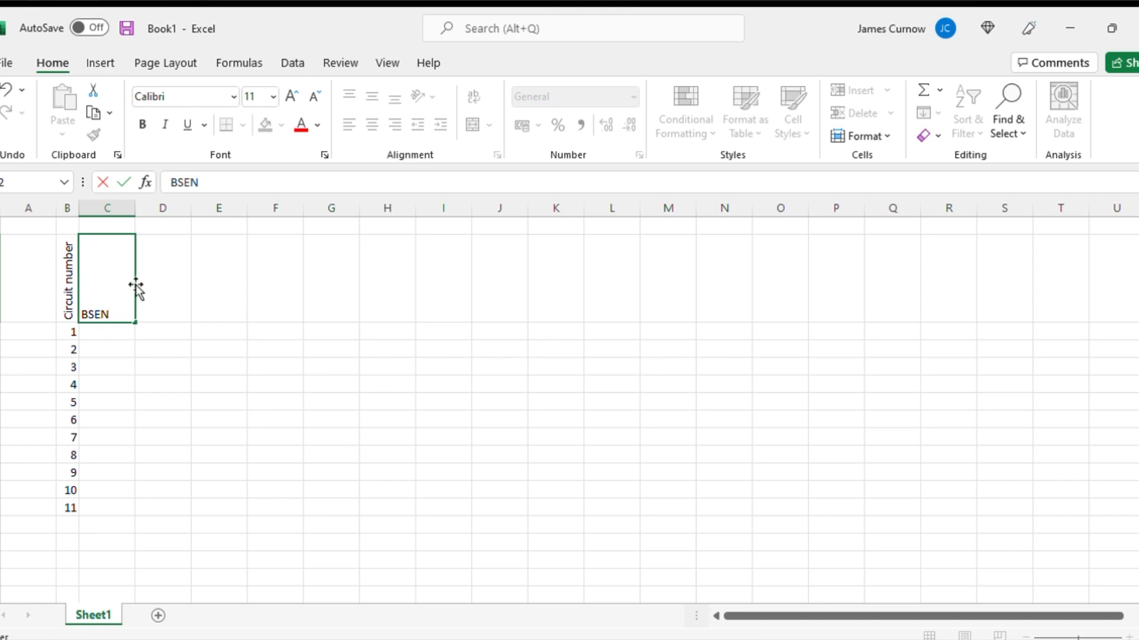
{"action": "left_click", "coordinate": [153, 299]}
{"action": "left_click", "coordinate": [112, 286]}
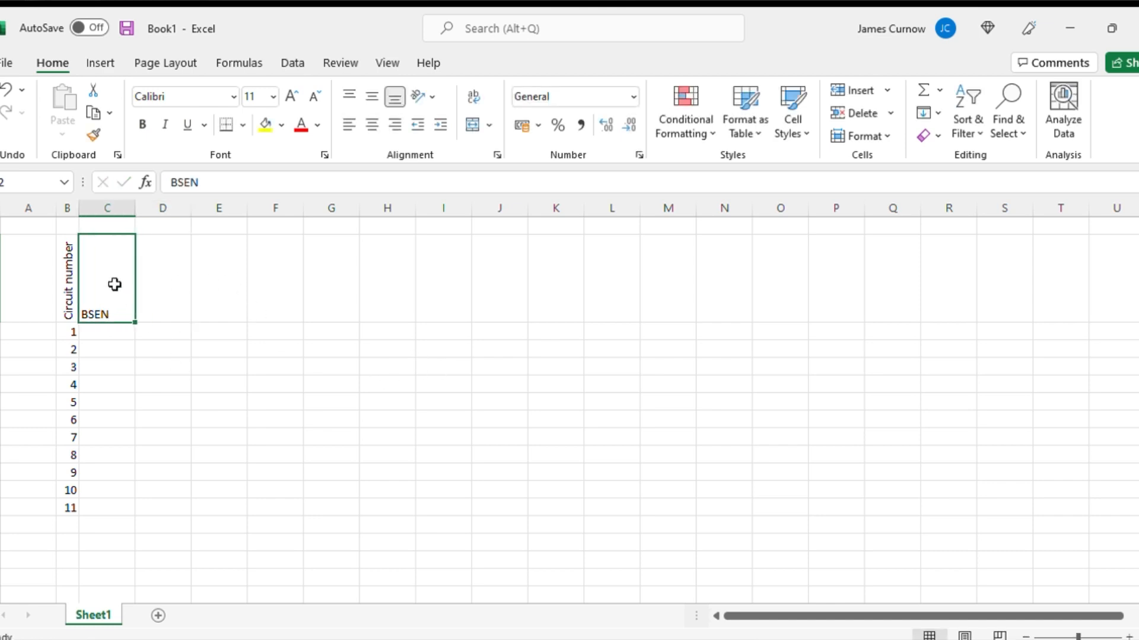
{"action": "key", "text": "ctrl+1"}
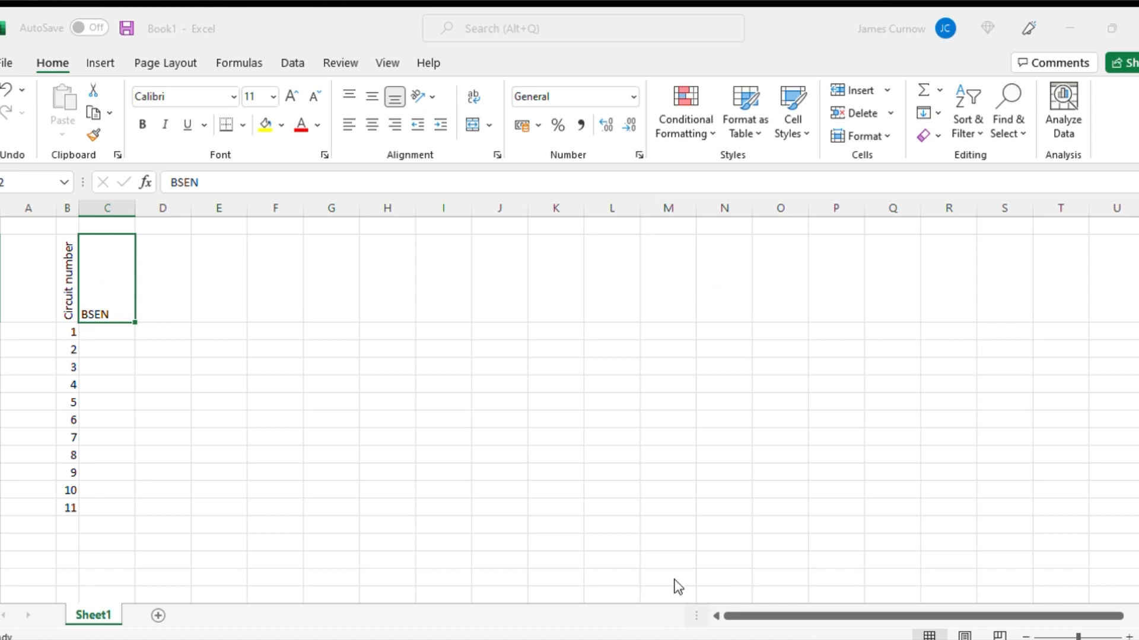
{"action": "key", "text": "Return"}
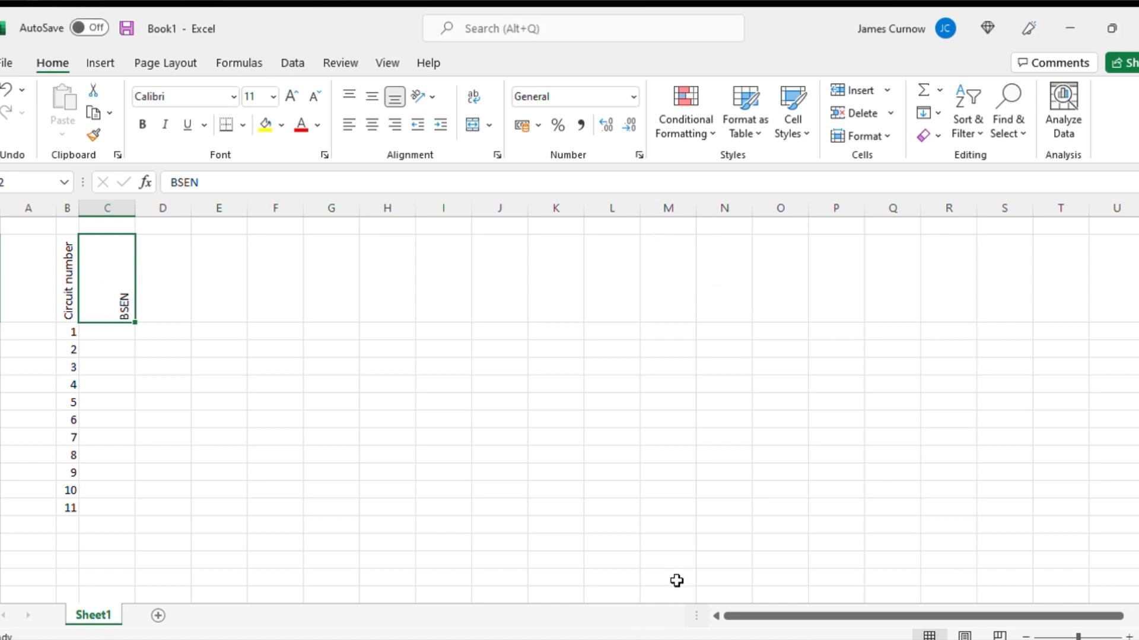
Fit column C to its contents, then widen it to about one and a half times the default column width
{"action": "double_click", "coordinate": [137, 208]}
{"action": "left_click", "coordinate": [93, 333]}
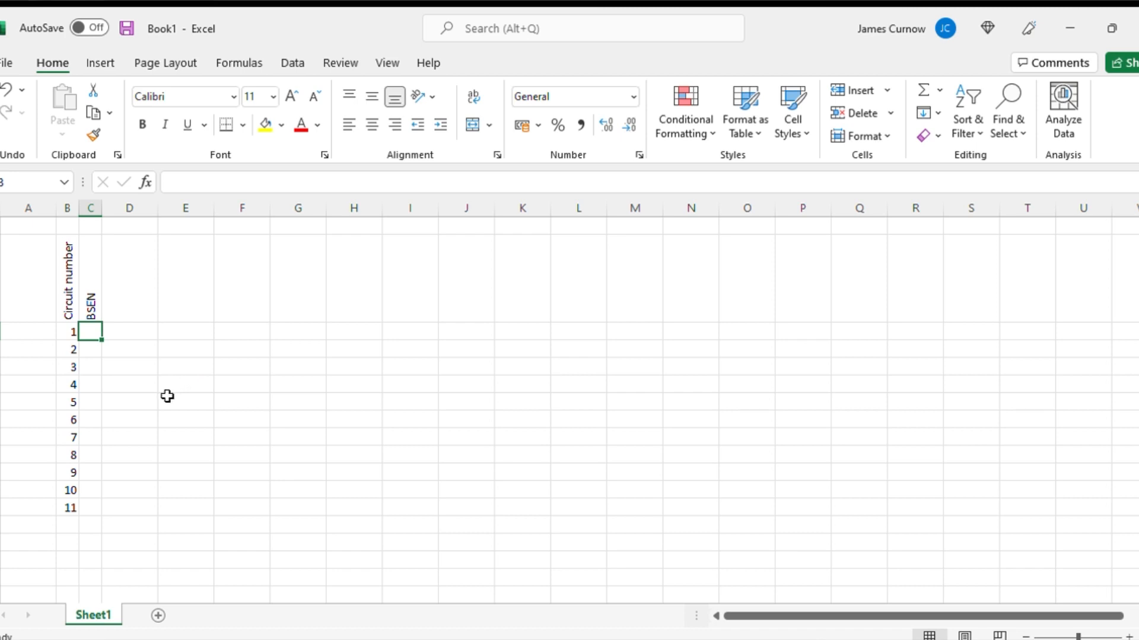
{"action": "left_click_drag", "start_coordinate": [102, 208], "coordinate": [163, 216]}
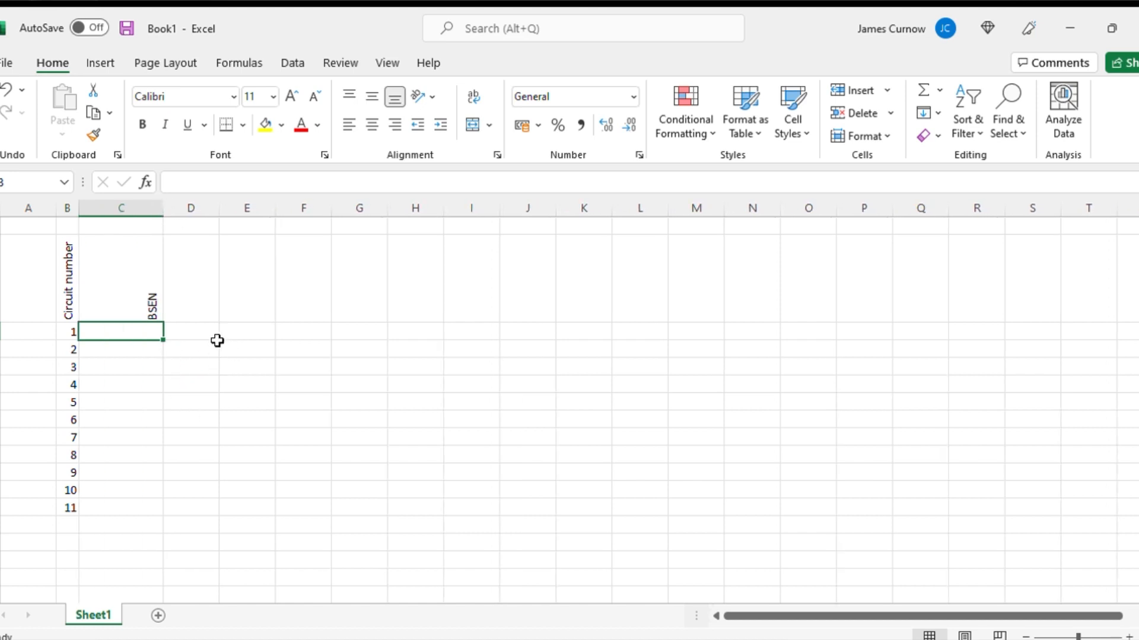
Enter the headings "Type" in D2 and "Rating (A)" in E2
{"action": "left_click", "coordinate": [198, 267]}
{"action": "type", "text": "Type"}
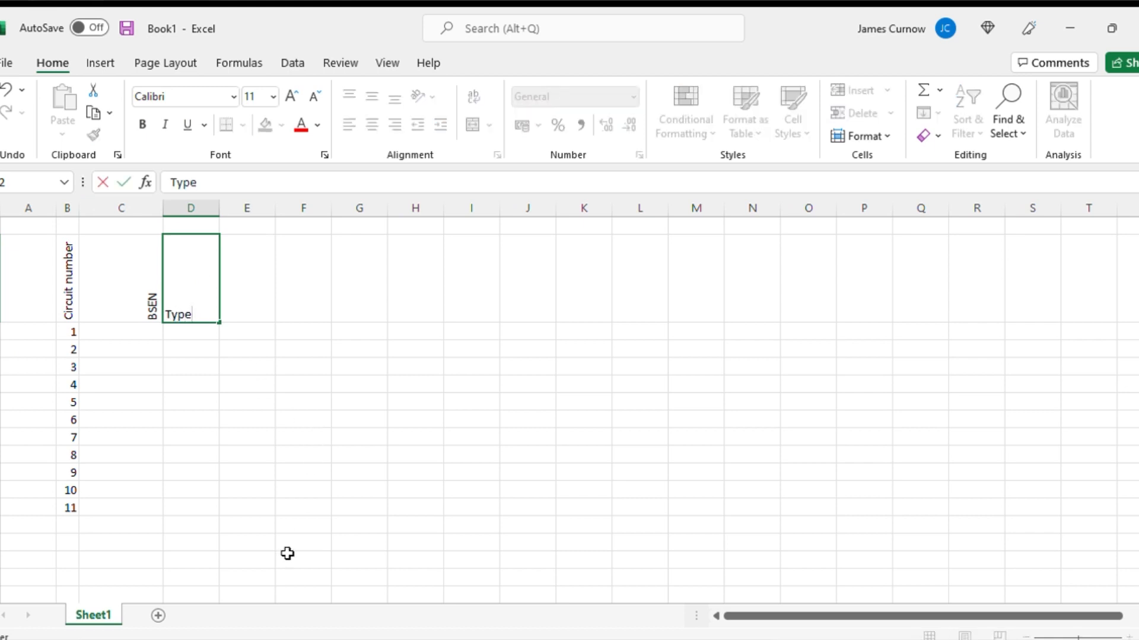
{"action": "key", "text": "Return"}
{"action": "type", "text": "R"}
{"action": "type", "text": "ating"}
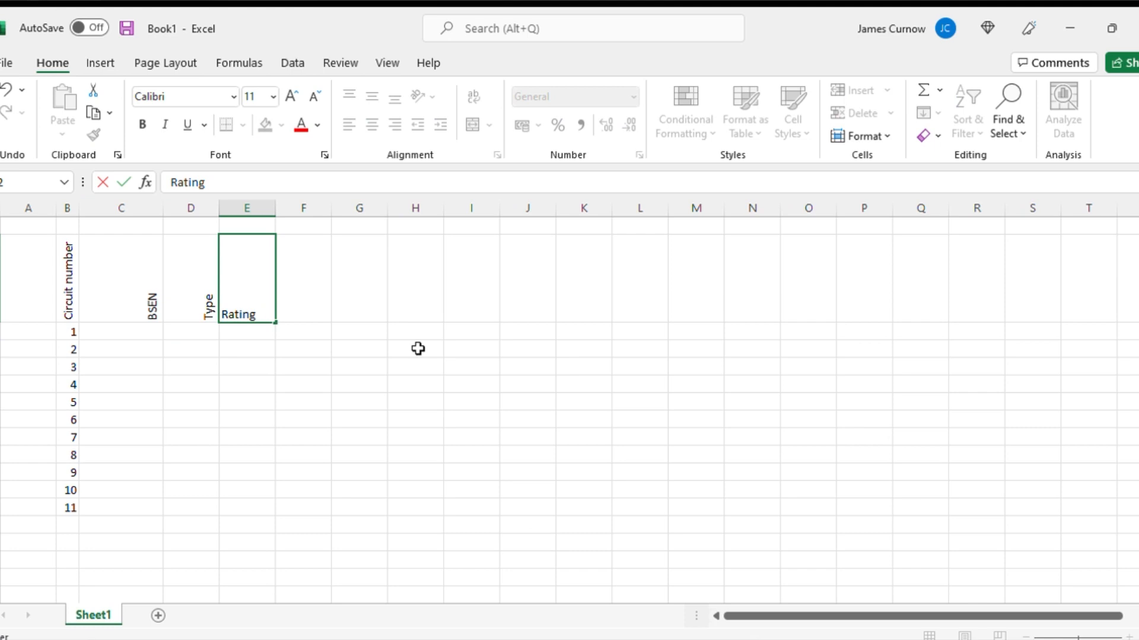
{"action": "type", "text": " (A)"}
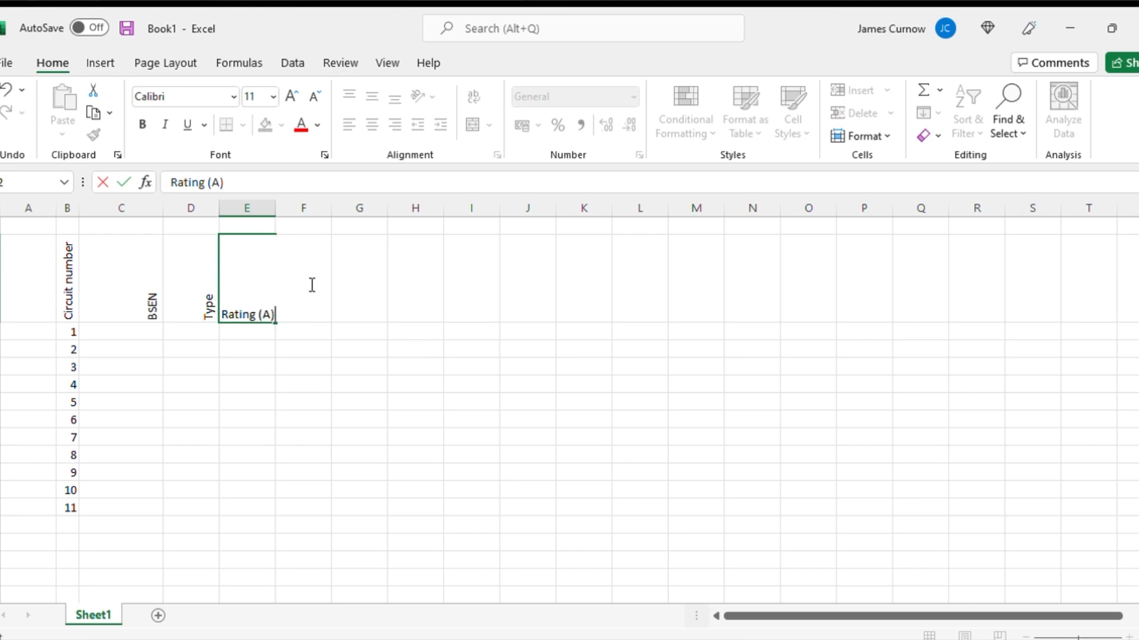
{"action": "left_click", "coordinate": [318, 370]}
Enter the headings "Breaking capacity" in F2 and "RCD (mA)" in G2
{"action": "left_click", "coordinate": [303, 292]}
{"action": "type", "text": "Bre"}
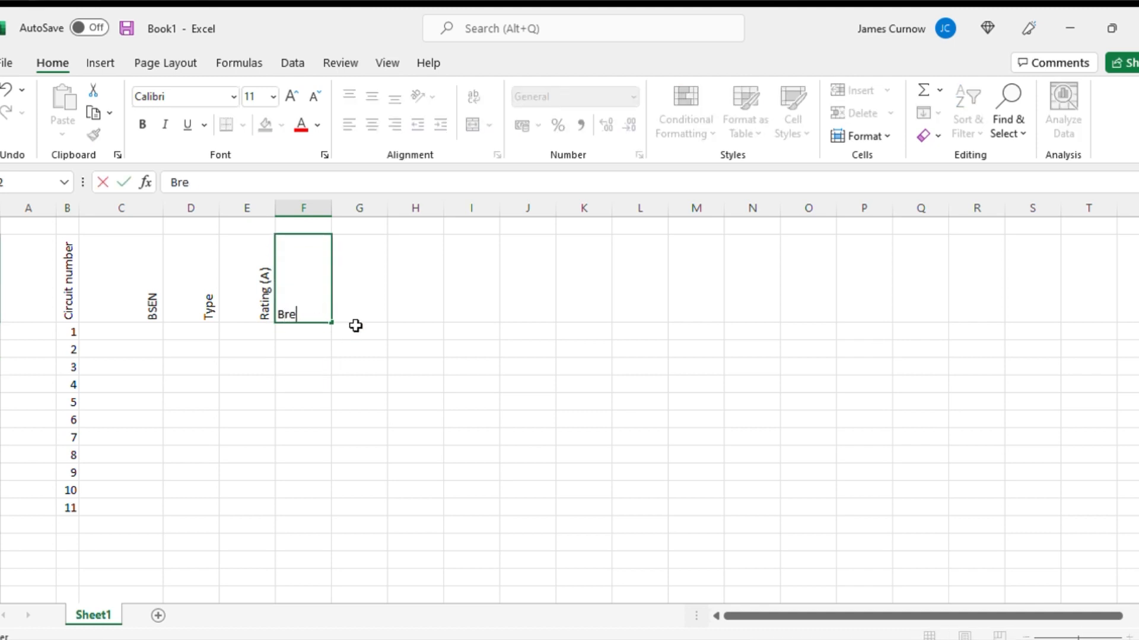
{"action": "type", "text": "aking capacity"}
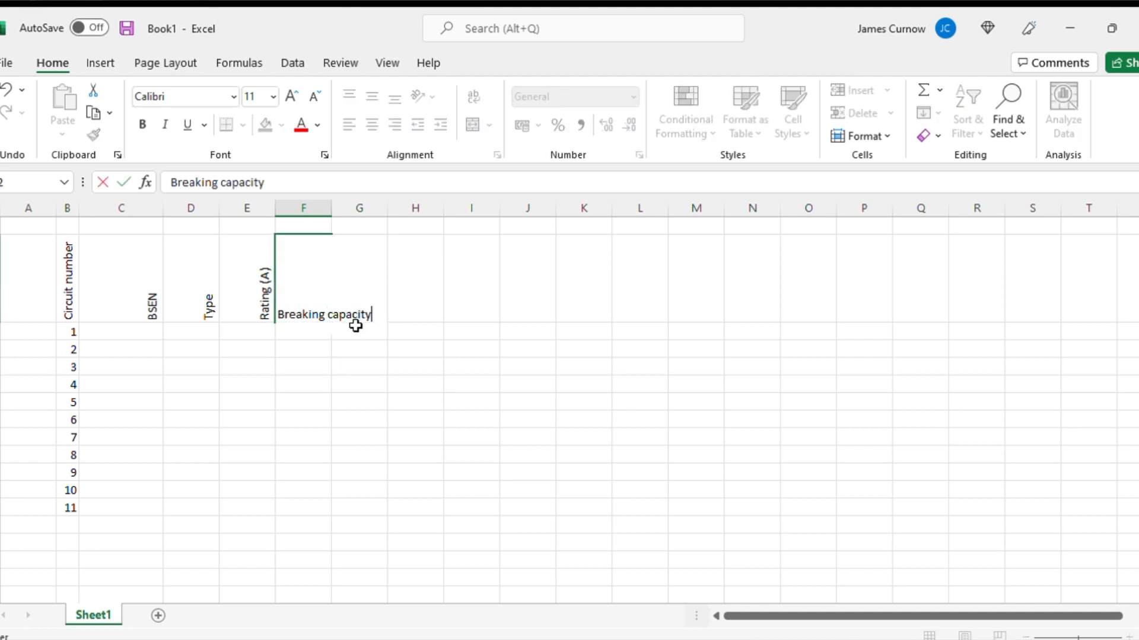
{"action": "key", "text": "Tab"}
{"action": "type", "text": "RCD"}
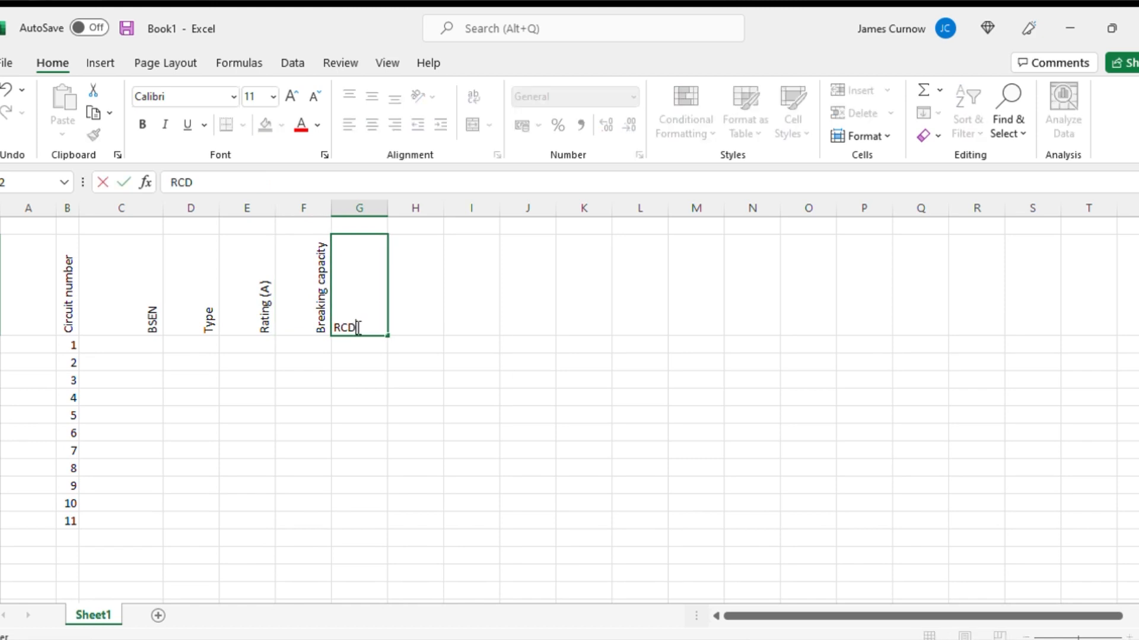
{"action": "type", "text": " (mA)"}
{"action": "key", "text": "Return"}
Apply all borders to the table range B2:G13
{"action": "left_click_drag", "start_coordinate": [67, 284], "coordinate": [354, 514]}
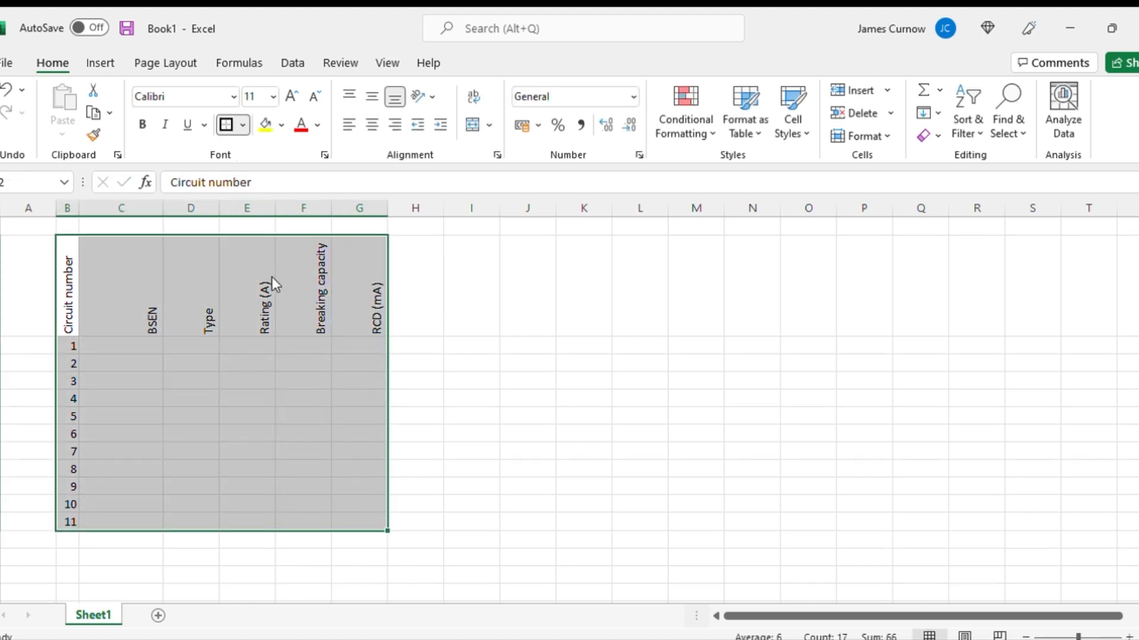
{"action": "left_click", "coordinate": [417, 380]}
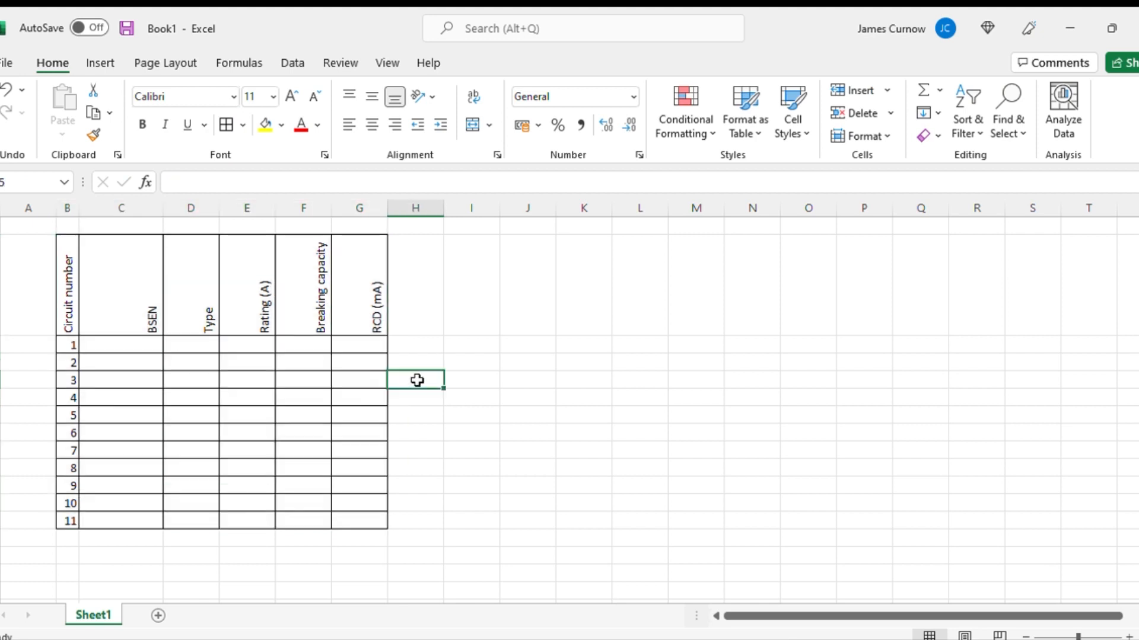
{"action": "left_click", "coordinate": [141, 343]}
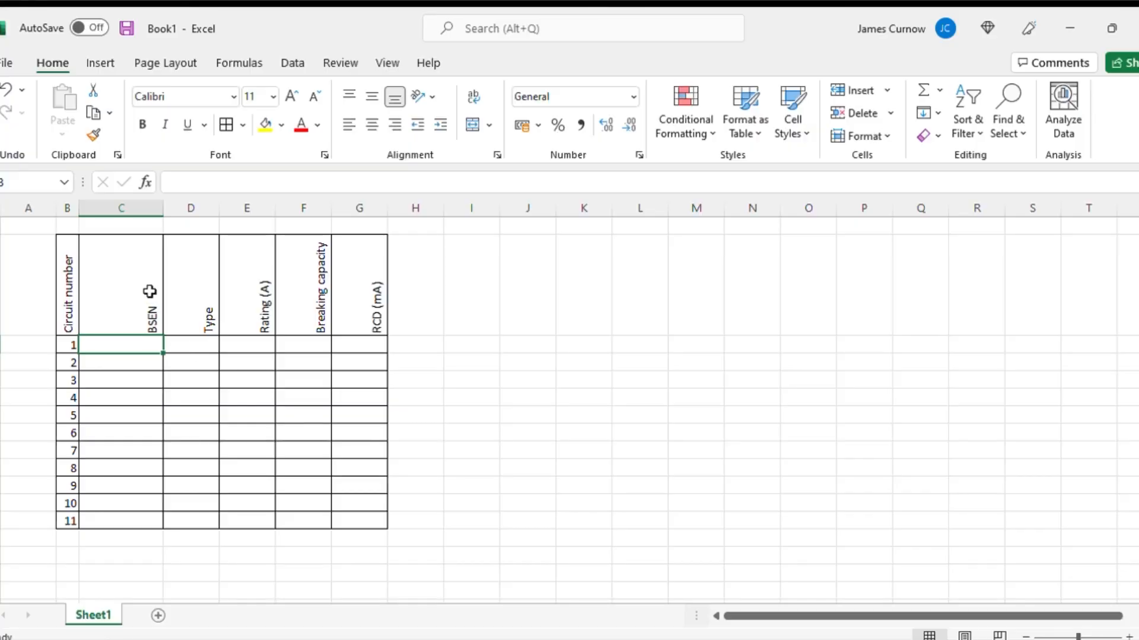
Move the headings in C2:G2 one column to the right and enter "Circuit Description" in the freed cell C2
{"action": "left_click_drag", "start_coordinate": [142, 264], "coordinate": [409, 287]}
{"action": "left_click", "coordinate": [106, 300]}
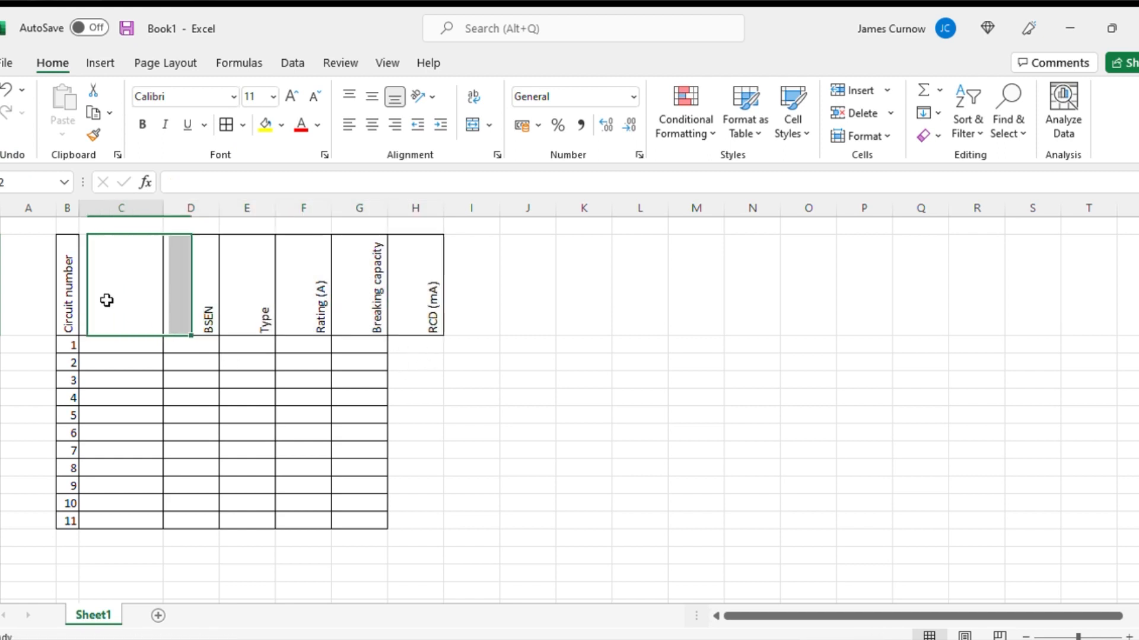
{"action": "type", "text": "Circ"}
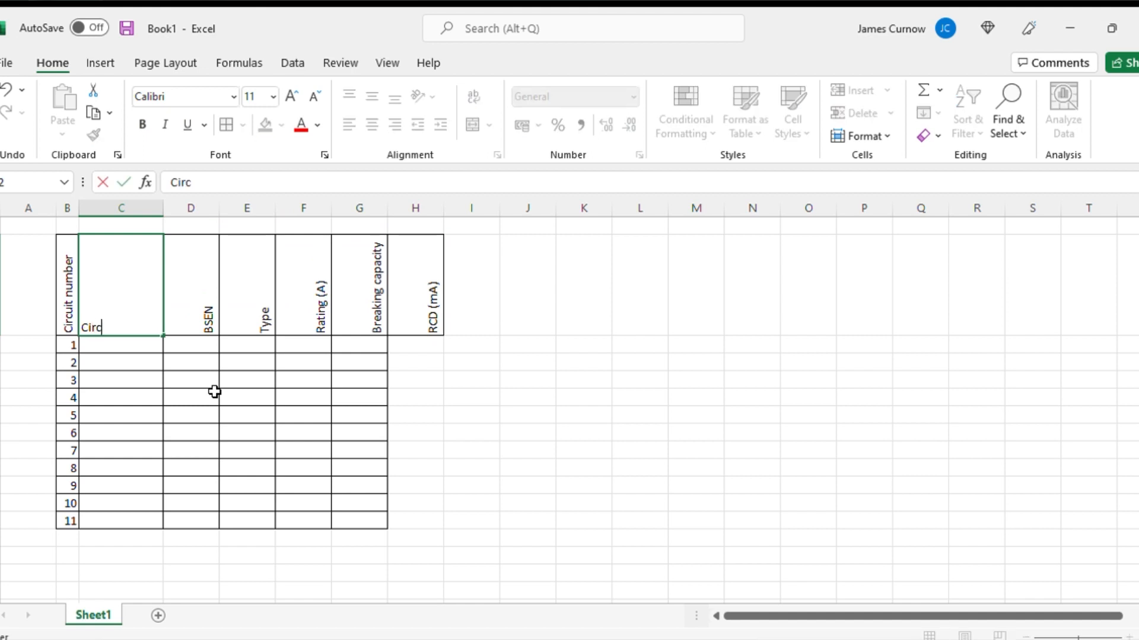
{"action": "type", "text": "uit Description"}
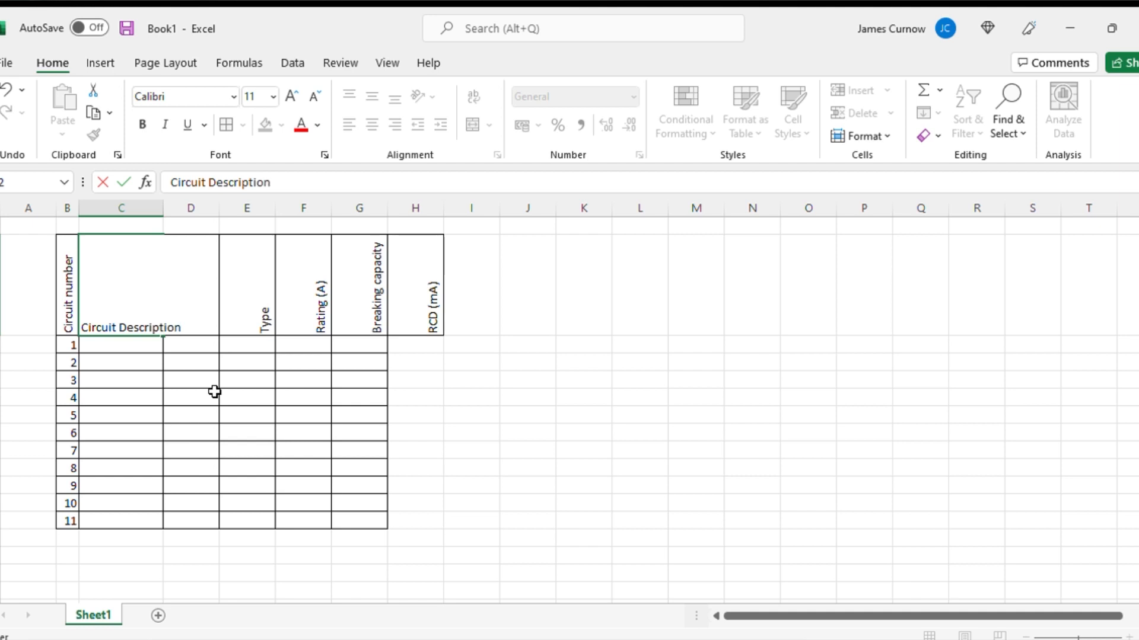
{"action": "key", "text": "Return"}
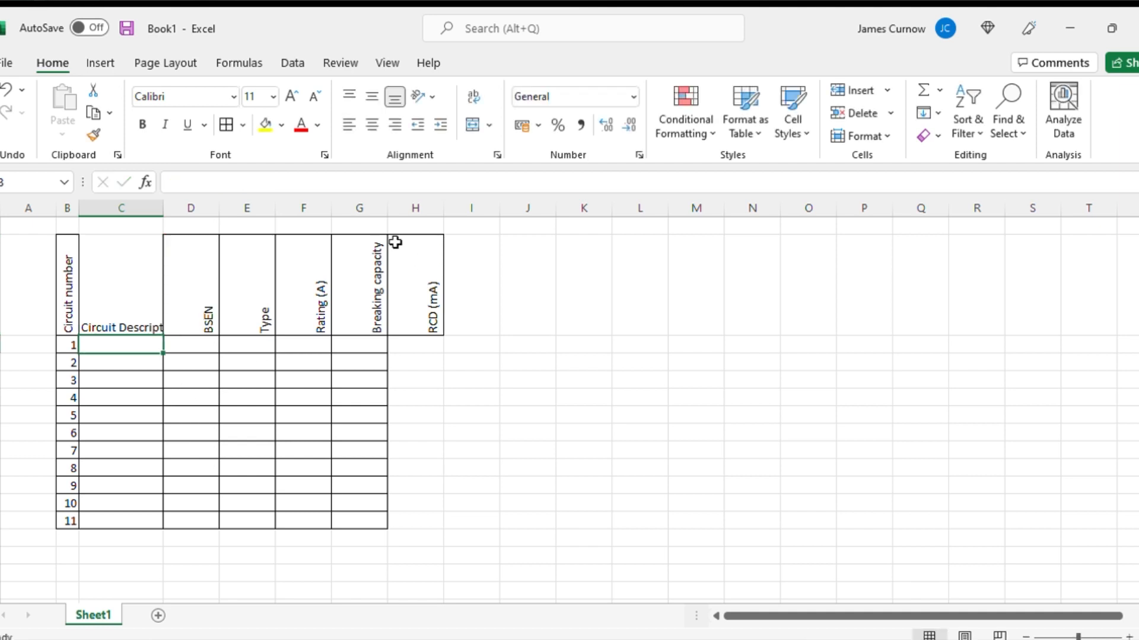
Center the Circuit Description heading horizontally and vertically, and fit column C's width to it
{"action": "left_click", "coordinate": [104, 261]}
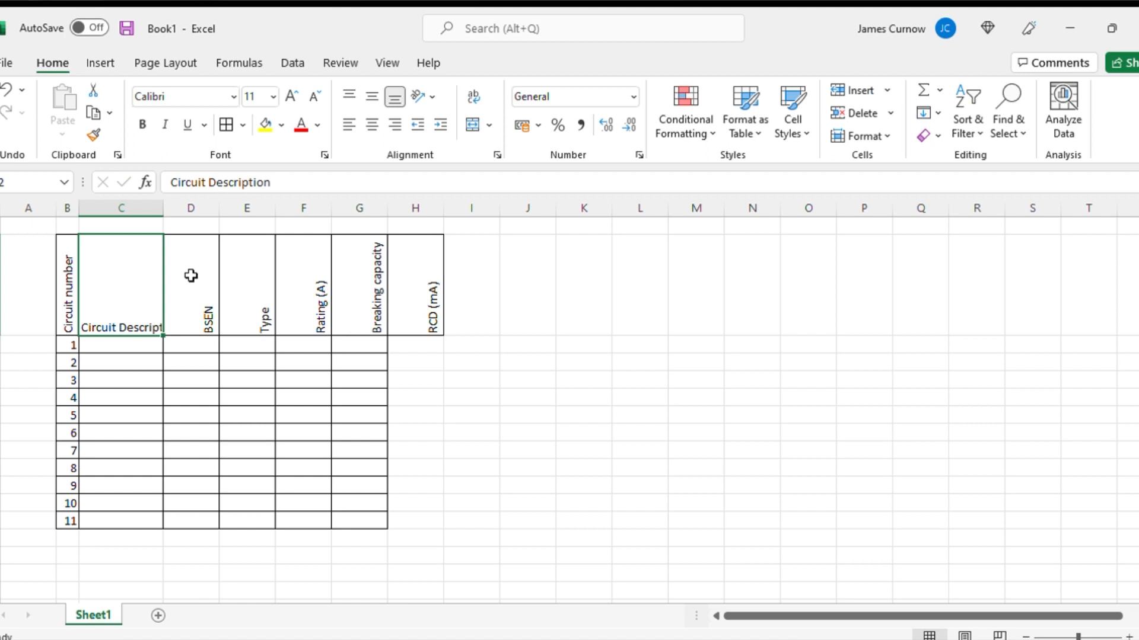
{"action": "key", "text": "alt+Tab"}
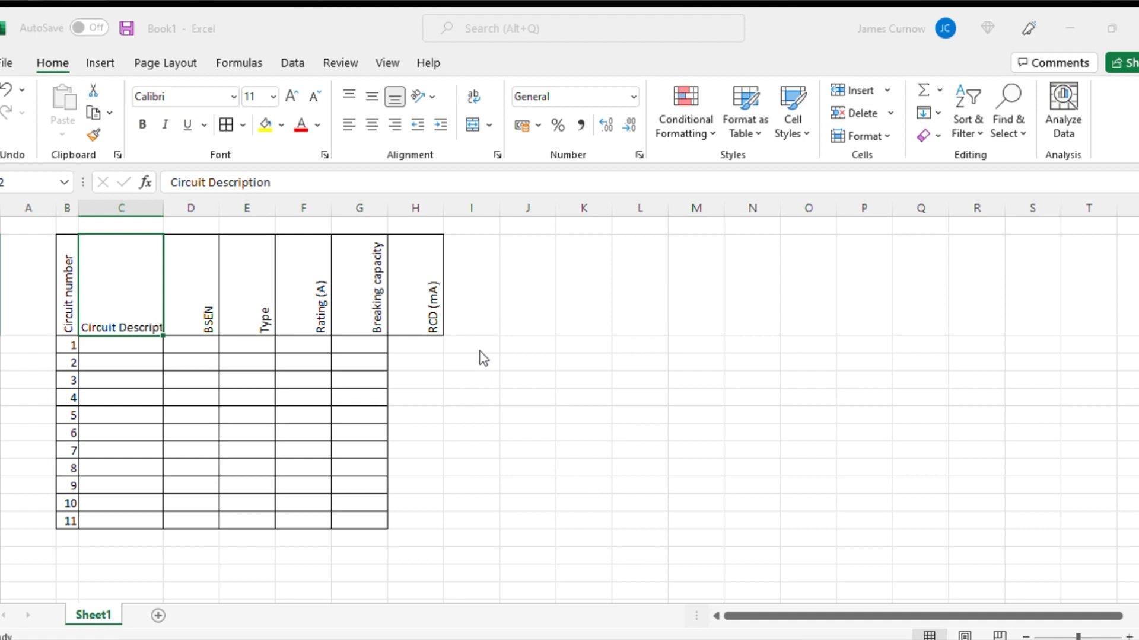
{"action": "left_click", "coordinate": [676, 584]}
{"action": "double_click", "coordinate": [166, 213]}
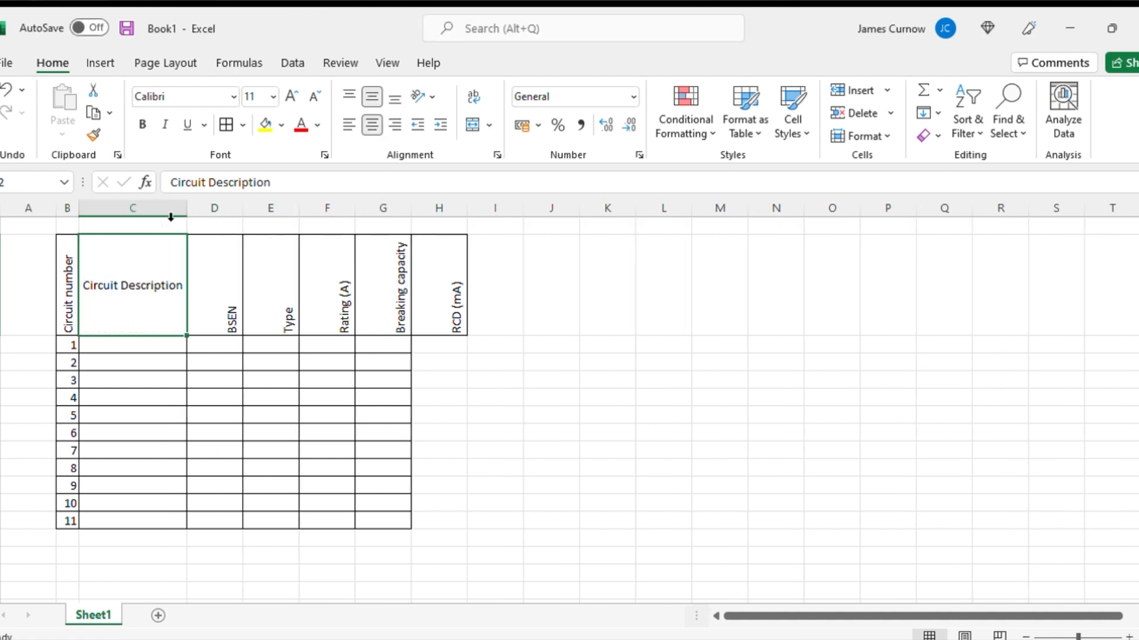
Add all borders to the cells under the RCD (mA) heading, H3:H13, and to the Circuit Description heading cell
{"action": "left_click", "coordinate": [514, 371]}
{"action": "left_click_drag", "start_coordinate": [427, 339], "coordinate": [462, 525]}
{"action": "left_click", "coordinate": [226, 125]}
{"action": "left_click", "coordinate": [506, 358]}
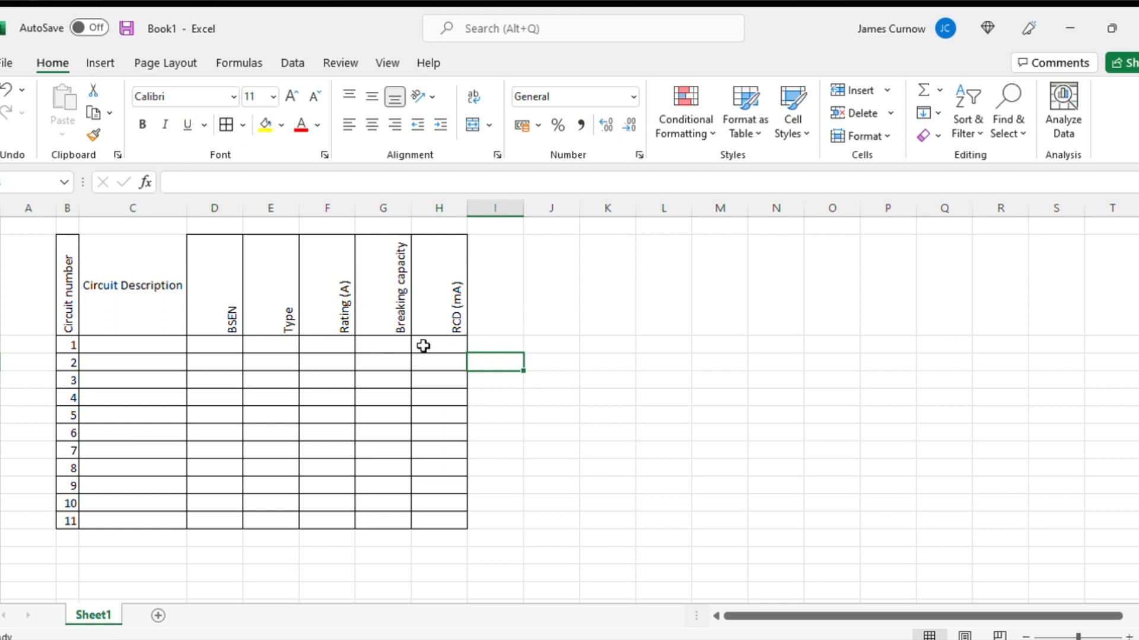
{"action": "left_click", "coordinate": [149, 292]}
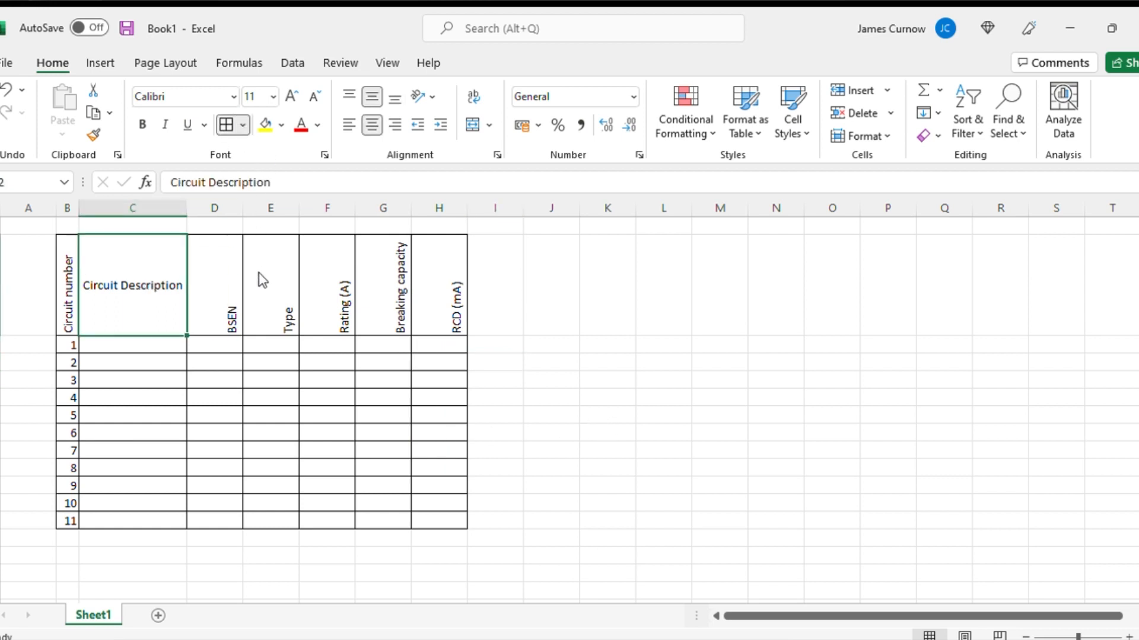
{"action": "left_click", "coordinate": [542, 361]}
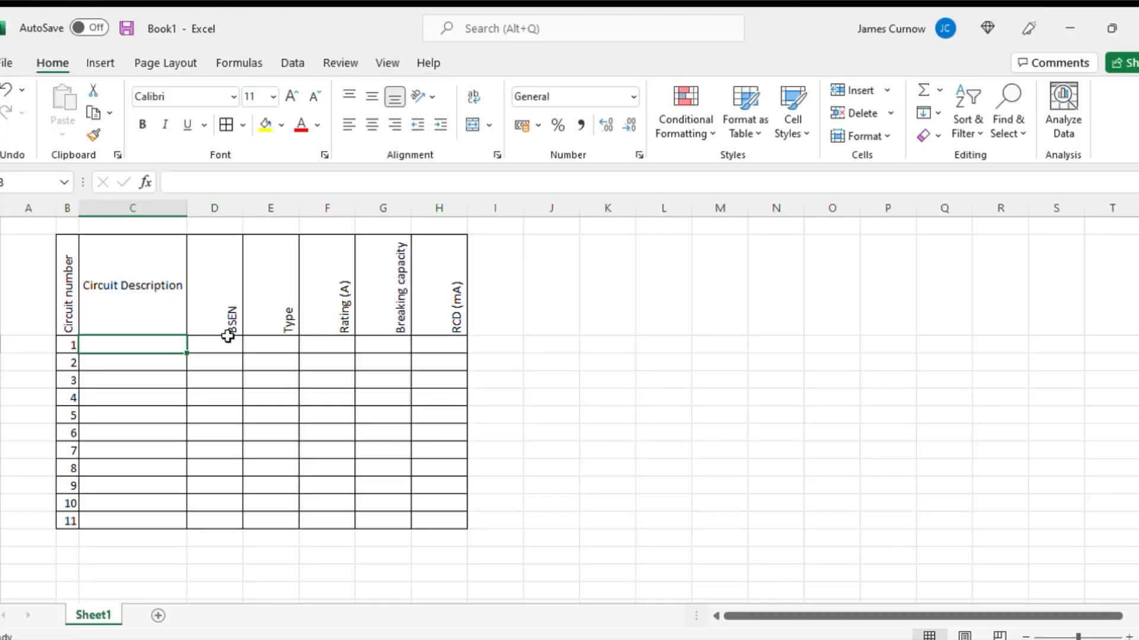
Enter the descriptions "Hob" for circuit 1 and "Kitchen sockets" for circuit 2
{"action": "type", "text": "Hob"}
{"action": "key", "text": "Return"}
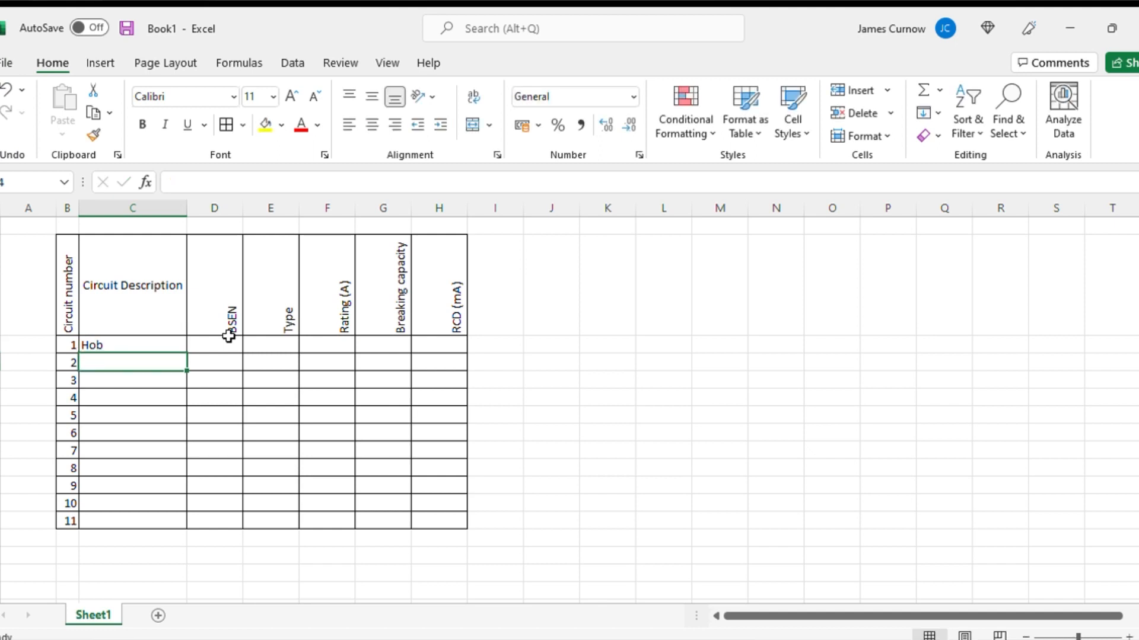
{"action": "type", "text": "Ki"}
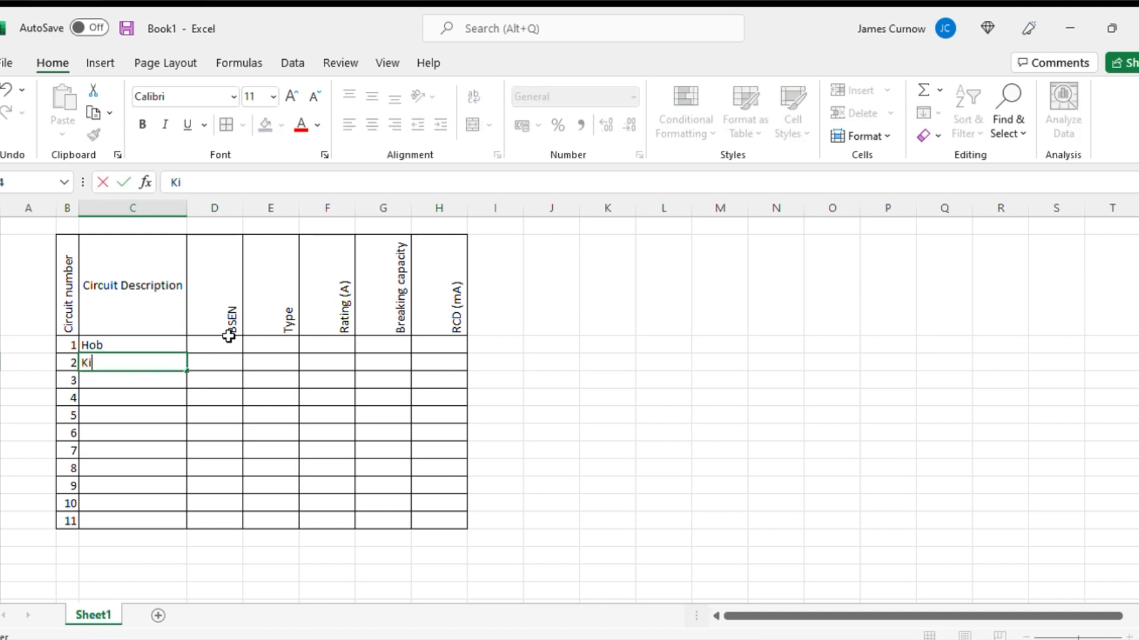
{"action": "type", "text": "tchen socckets"}
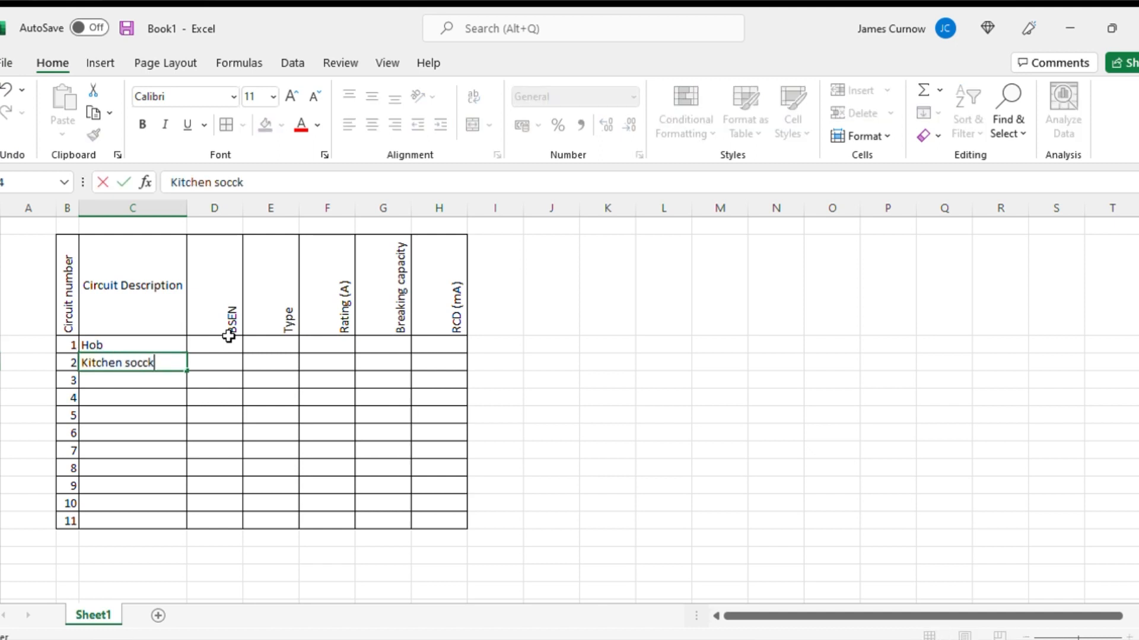
{"action": "key", "text": "BackSpace"}
{"action": "key", "text": "BackSpace"}
{"action": "key", "text": "BackSpace"}
{"action": "key", "text": "BackSpace"}
{"action": "type", "text": "kets"}
{"action": "key", "text": "Return"}
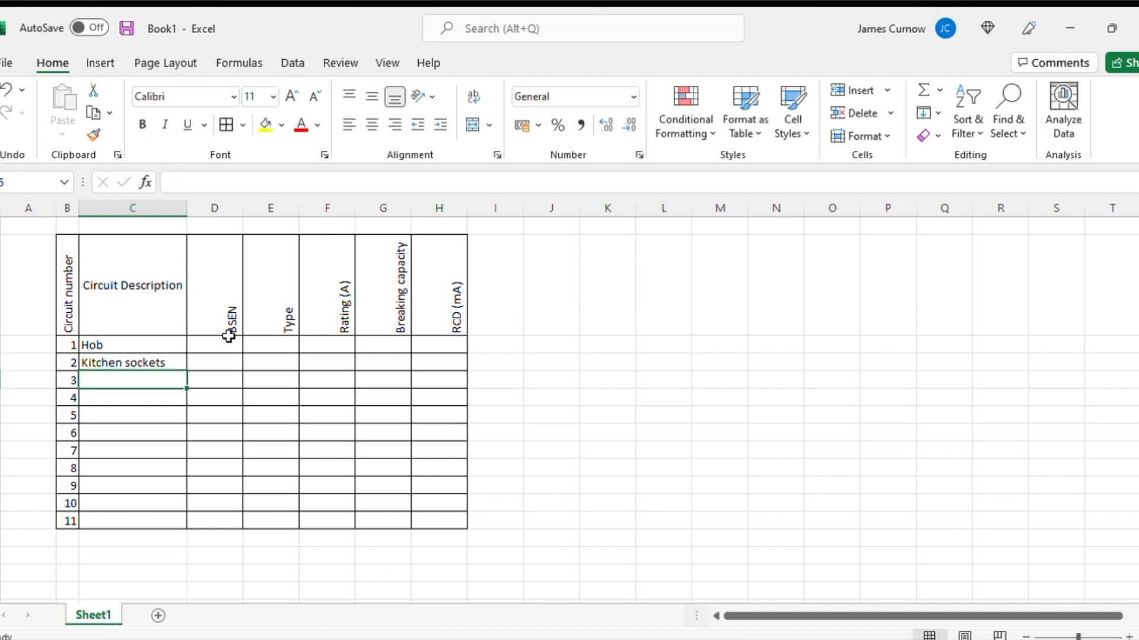
Enter "Ground floor sockets", "Lighting" and "Central heating" as the descriptions of circuits 3 to 5
{"action": "type", "text": "Ground floor sockets"}
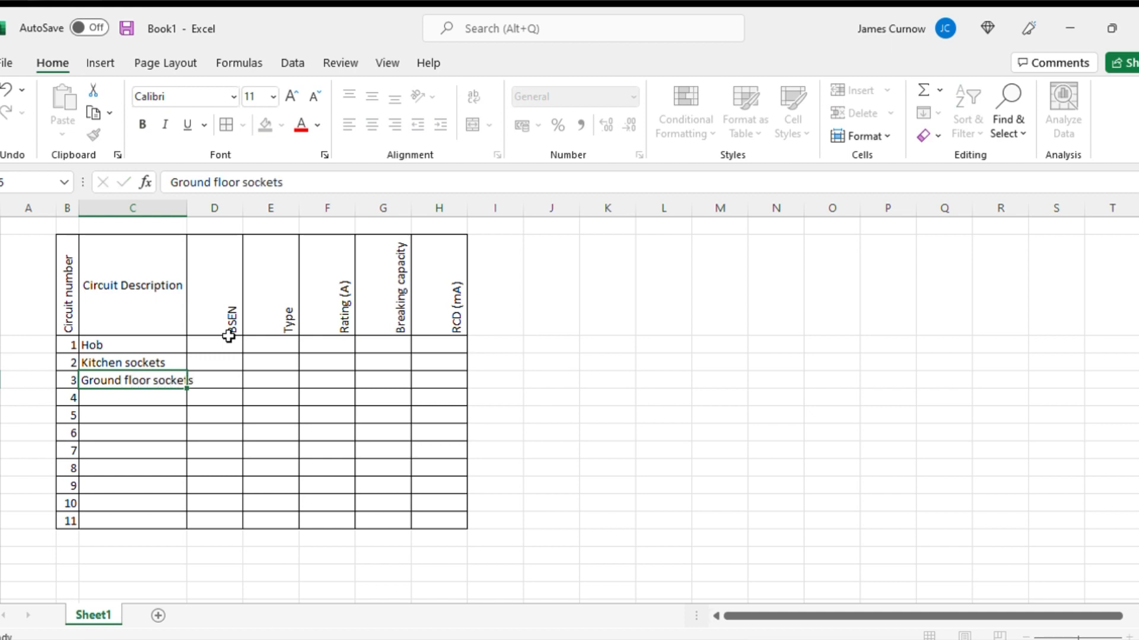
{"action": "key", "text": "Return"}
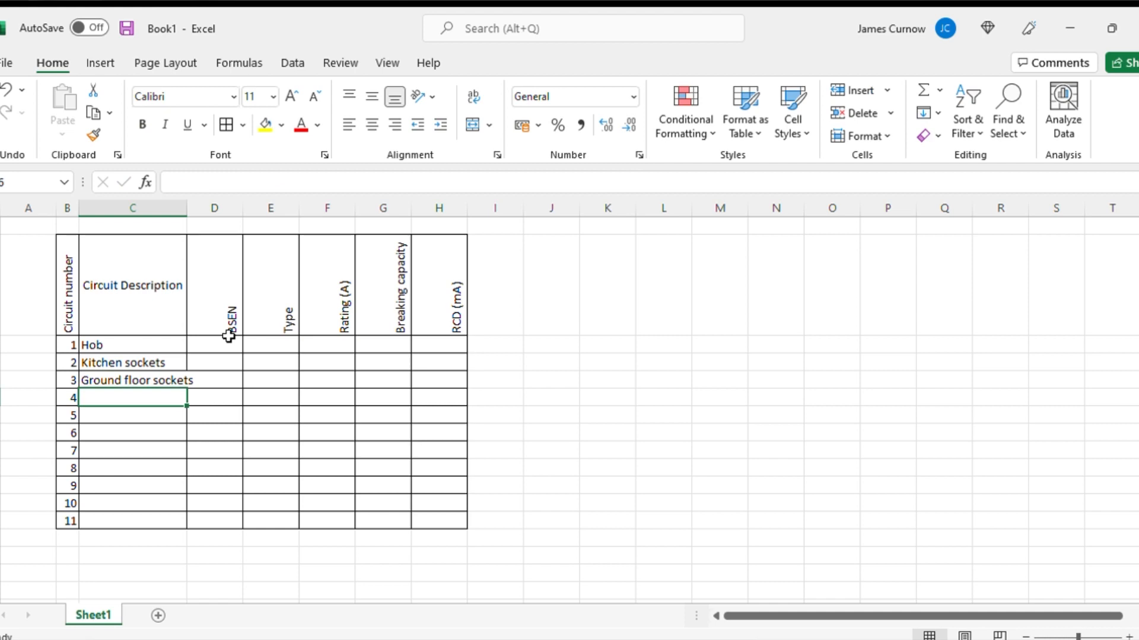
{"action": "type", "text": "Lighting"}
{"action": "key", "text": "Return"}
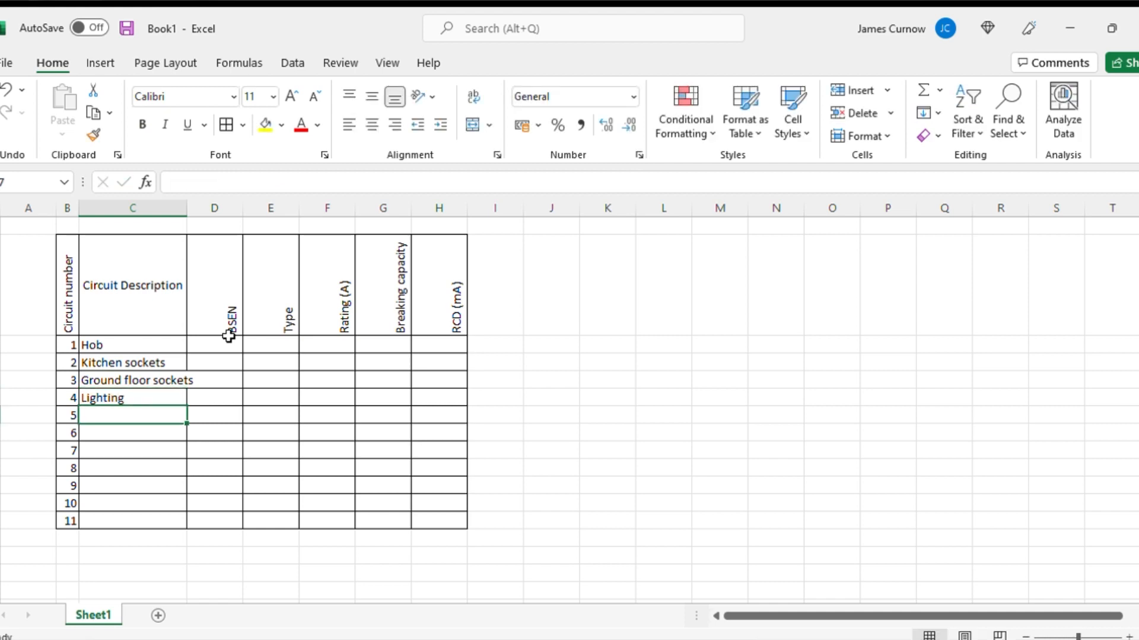
{"action": "type", "text": "Central heating"}
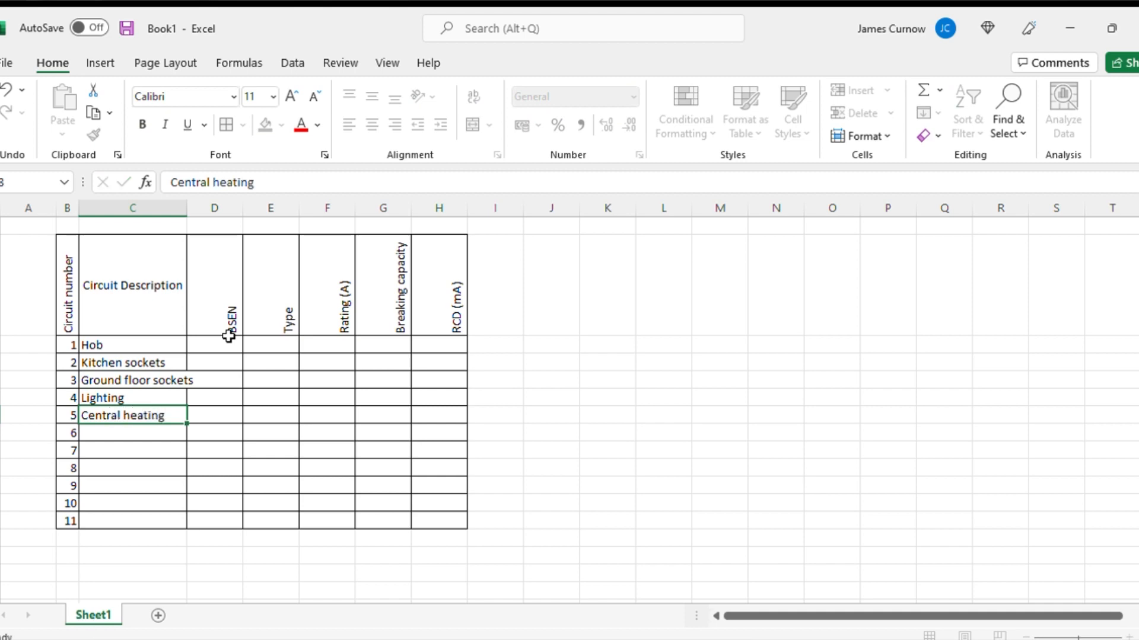
{"action": "key", "text": "Return"}
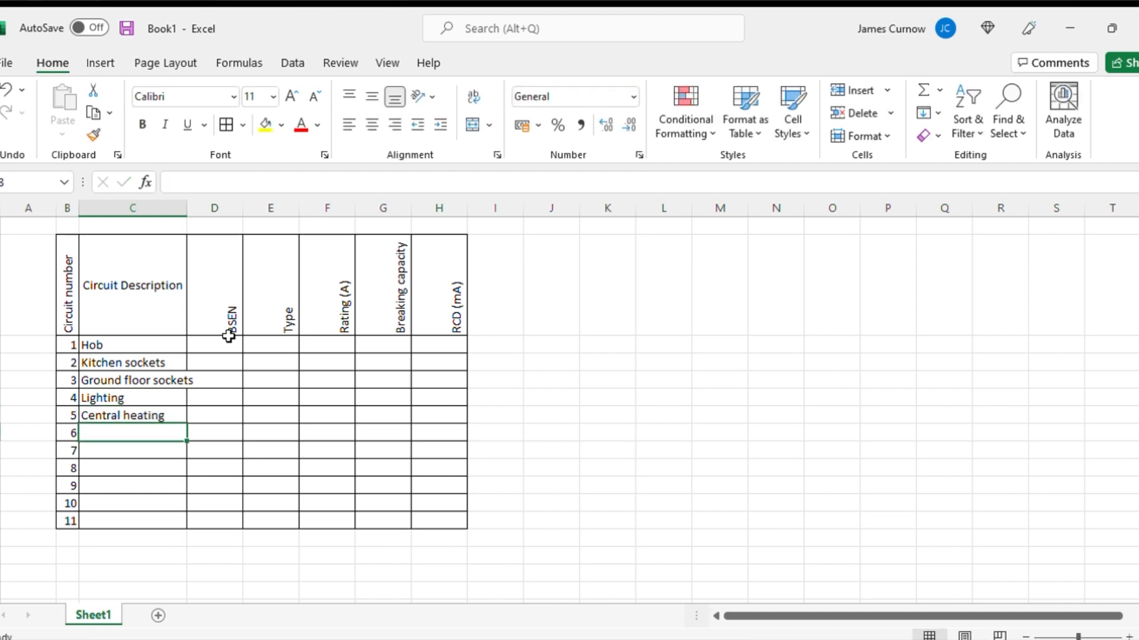
Enter "Vehicle charger", "First floor sockets" and "Oven/cooker" as the descriptions of circuits 6 to 8
{"action": "type", "text": "Vehicle charger"}
{"action": "key", "text": "Return"}
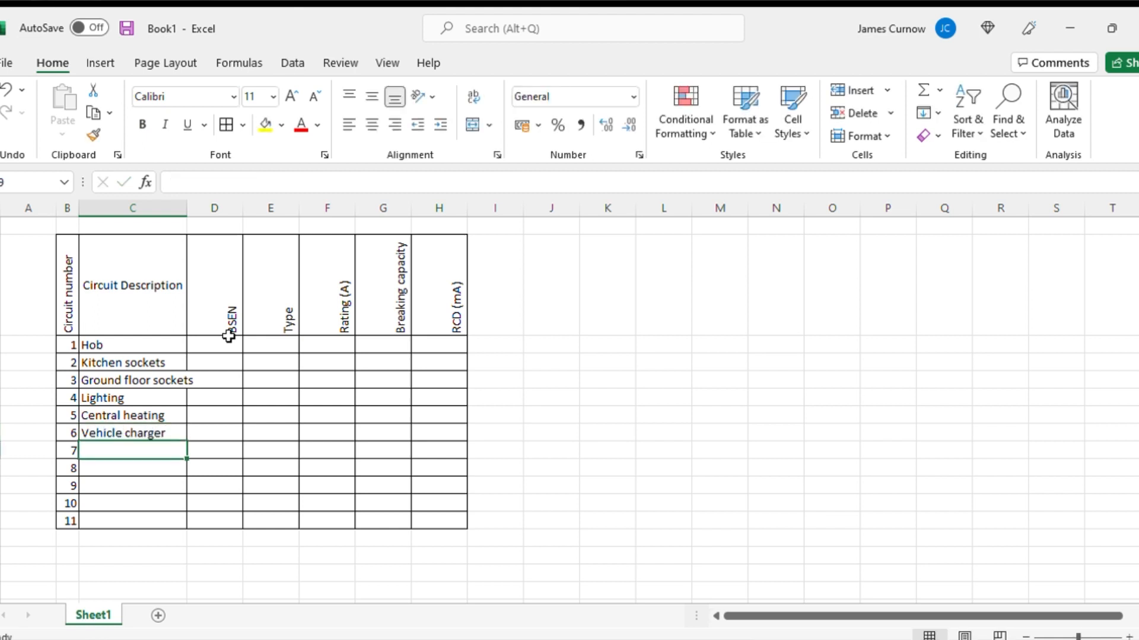
{"action": "type", "text": "Fir"}
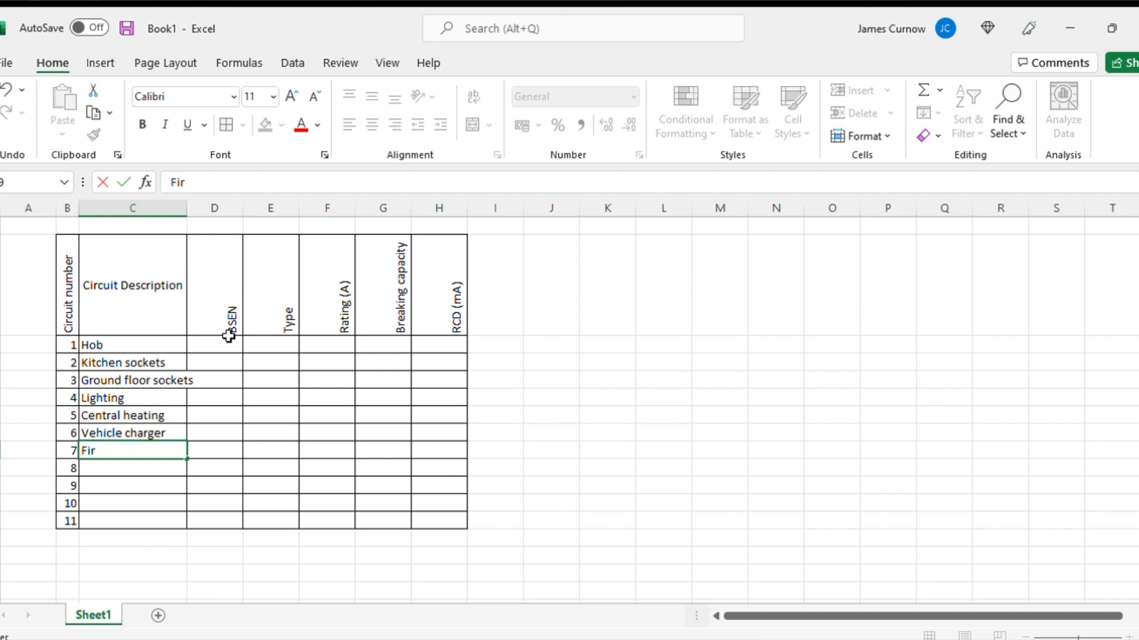
{"action": "type", "text": "st floor sockets"}
{"action": "key", "text": "Return"}
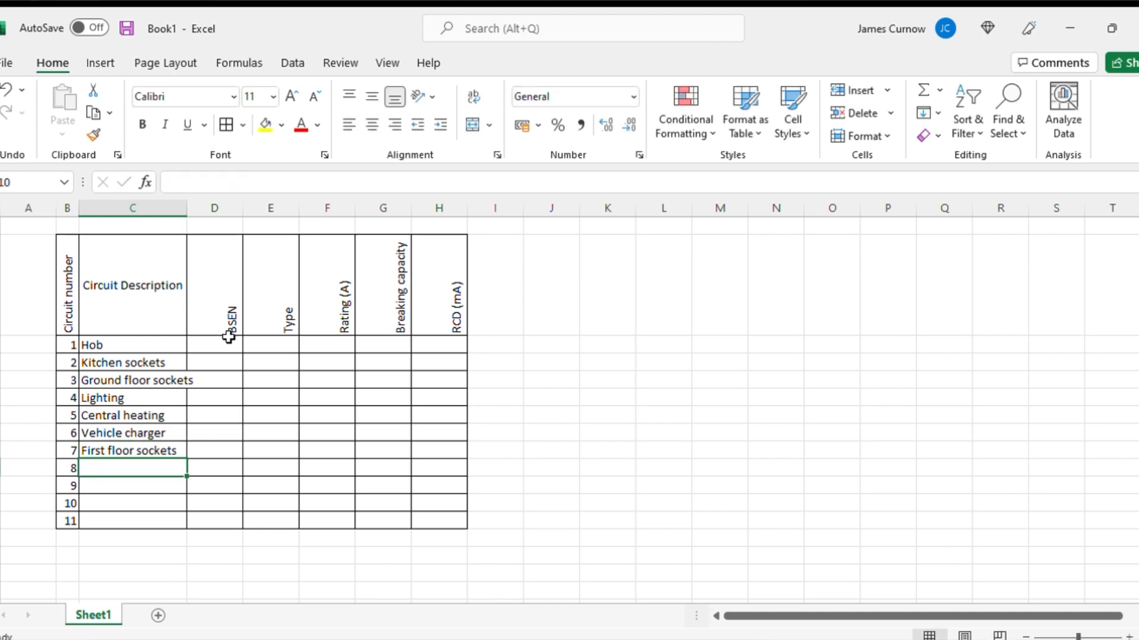
{"action": "type", "text": "Oven"}
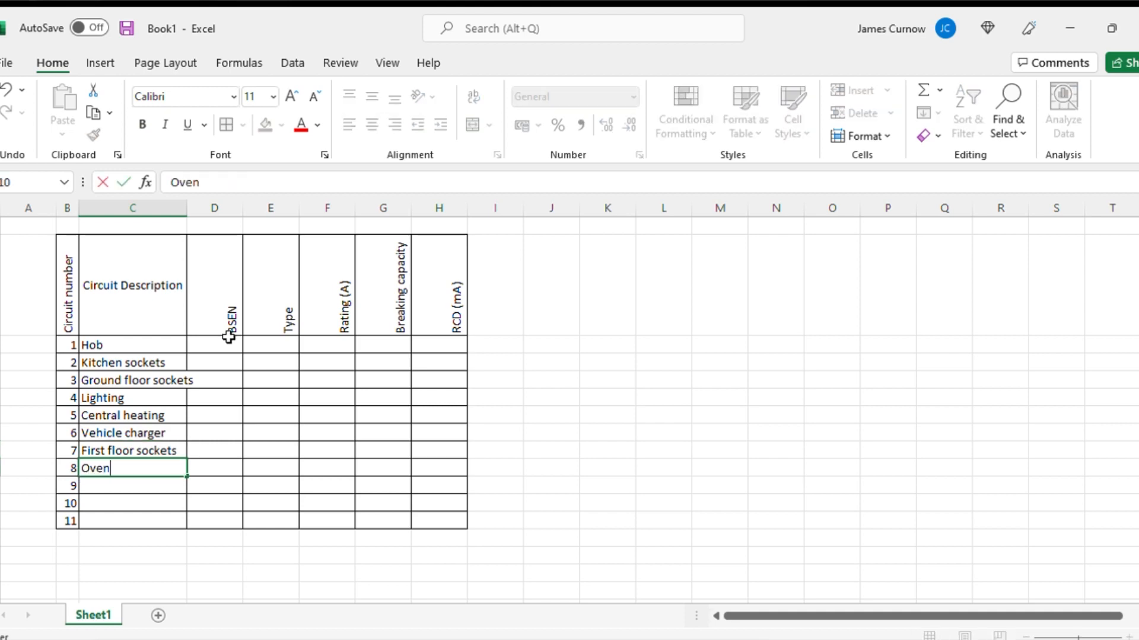
{"action": "type", "text": "/cooker"}
{"action": "key", "text": "Return"}
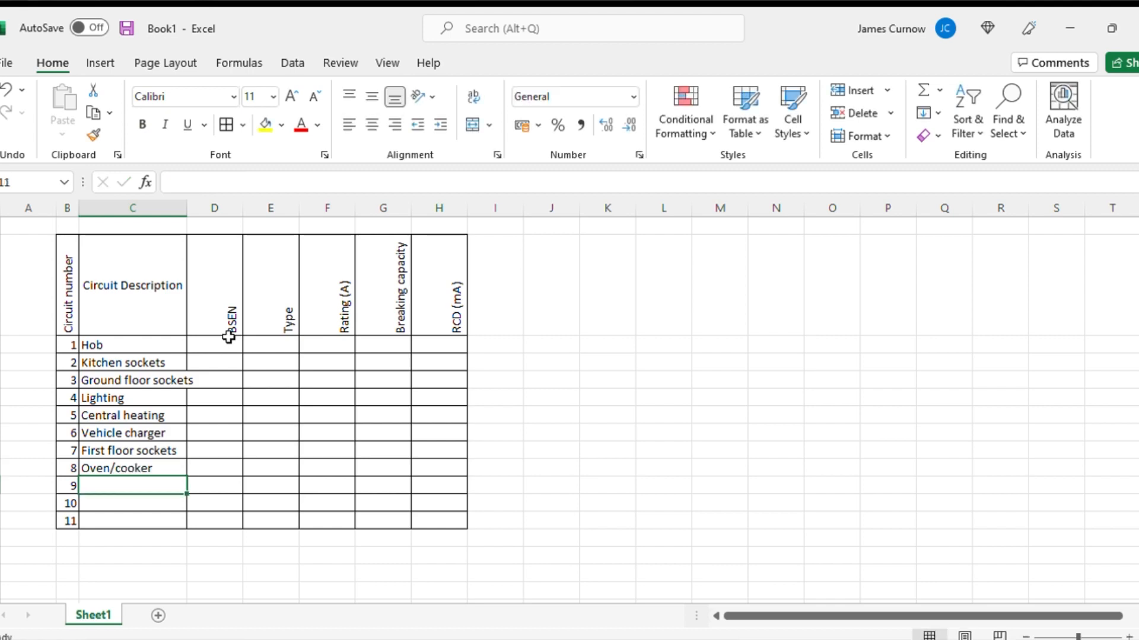
Enter "Lighting" as the description of circuit 9
{"action": "type", "text": "Lighitng"}
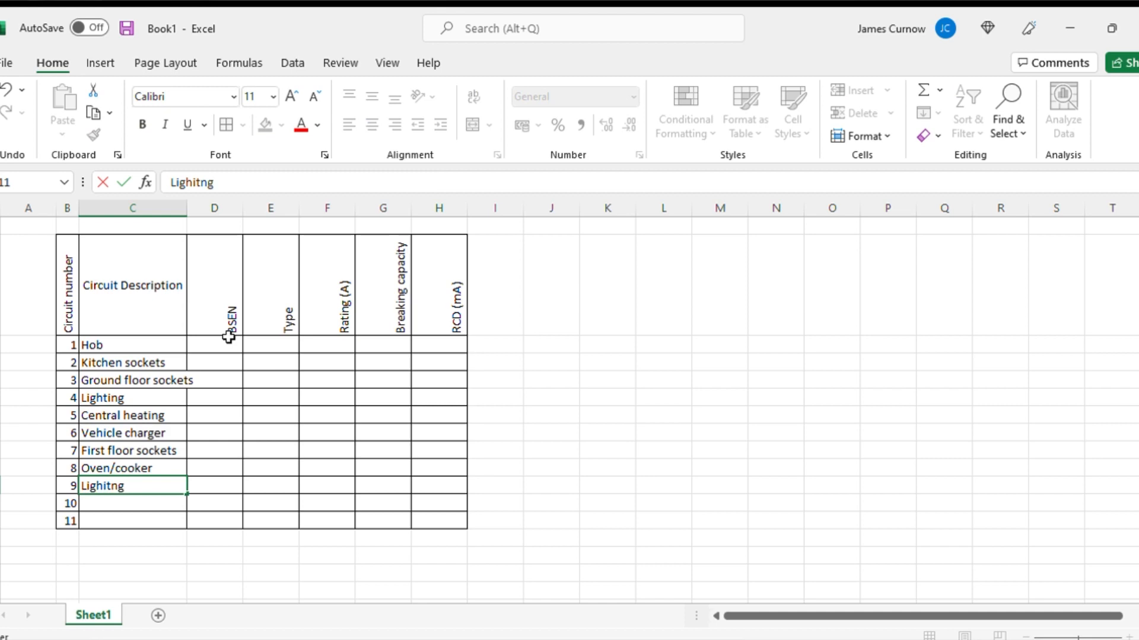
{"action": "key", "text": "BackSpace"}
{"action": "key", "text": "BackSpace"}
{"action": "type", "text": "tin"}
{"action": "key", "text": "Return"}
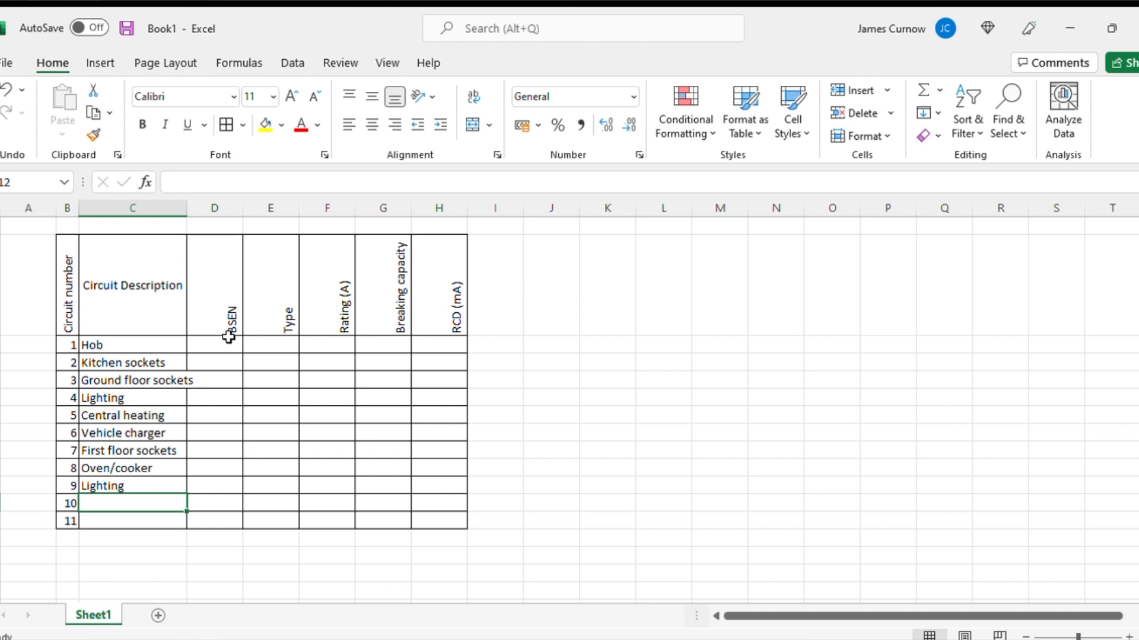
Enter "Ground floor lighting & smoke detectors" for circuit 10 and fit column C's width to its contents
{"action": "type", "text": "Gro"}
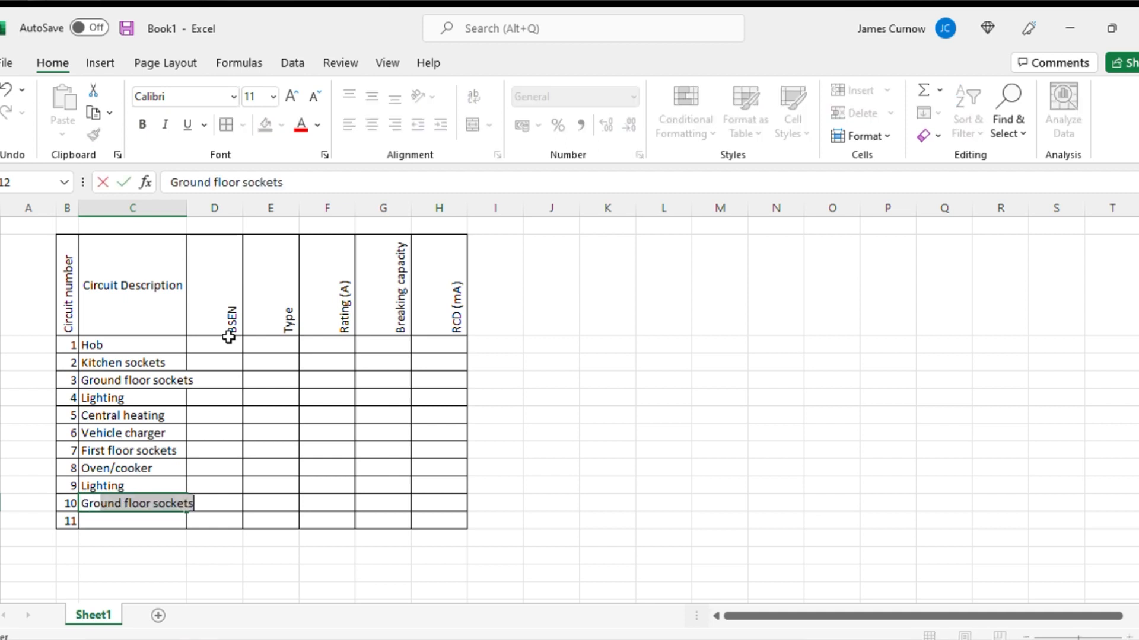
{"action": "type", "text": "und floor "}
{"action": "type", "text": "lighting"}
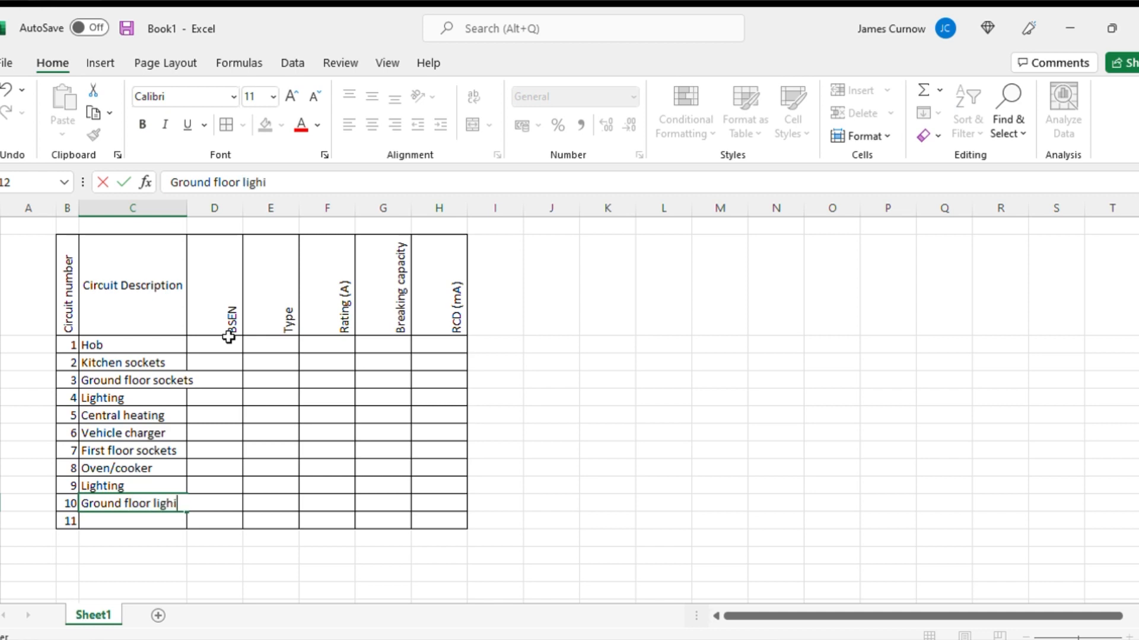
{"action": "key", "text": "BackSpace"}
{"action": "key", "text": "BackSpace"}
{"action": "key", "text": "BackSpace"}
{"action": "key", "text": "BackSpace"}
{"action": "type", "text": "ting & sm"}
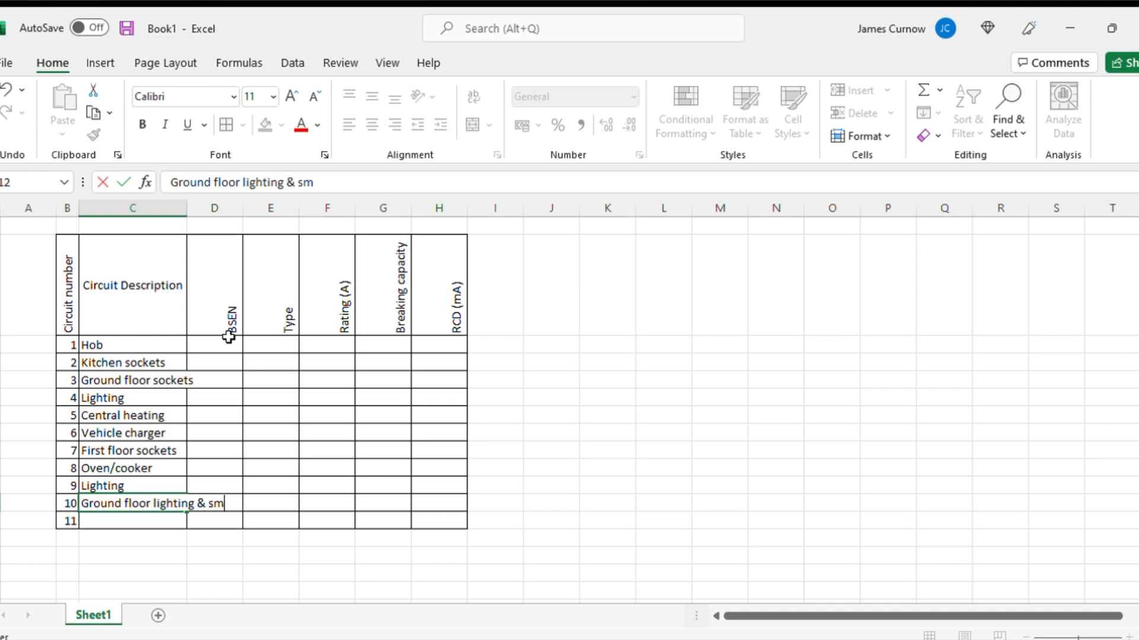
{"action": "type", "text": "oke detectors"}
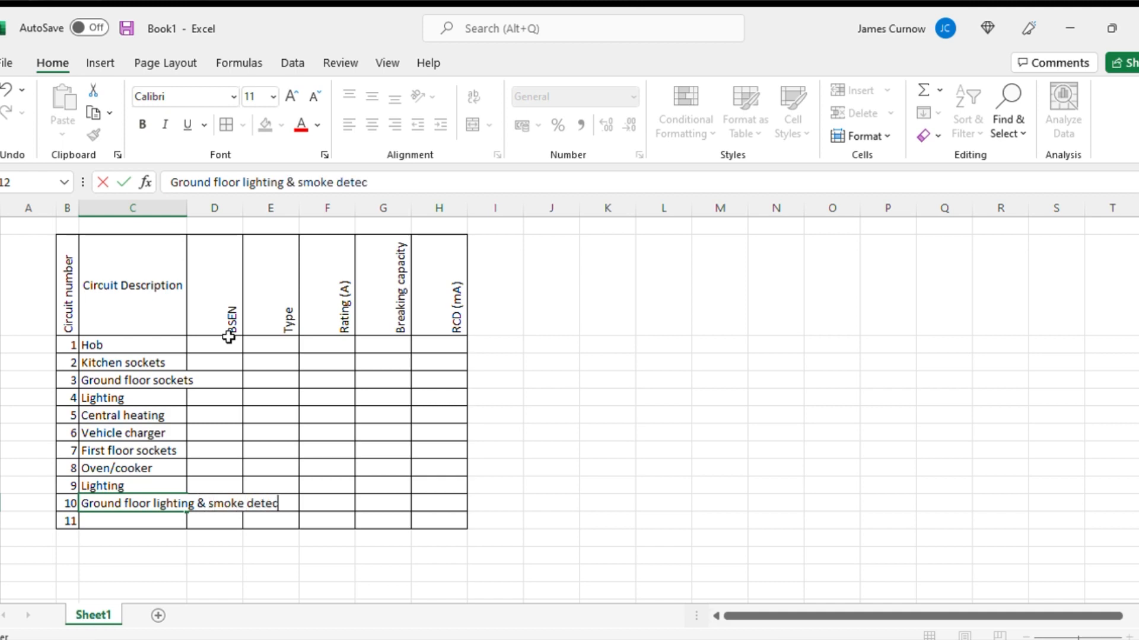
{"action": "key", "text": "Return"}
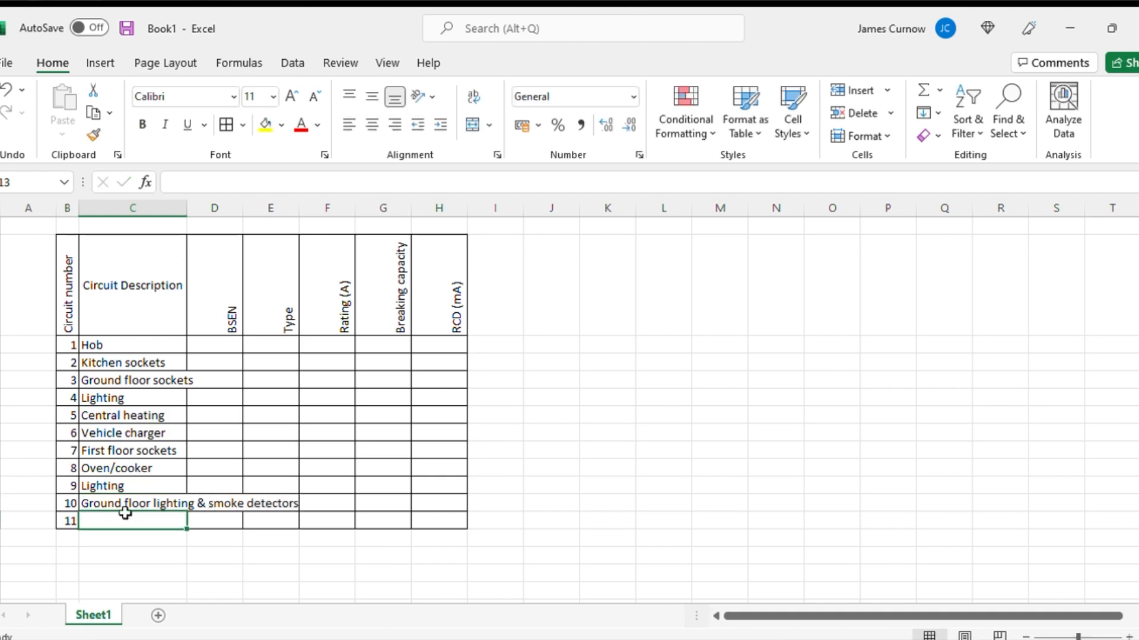
{"action": "double_click", "coordinate": [187, 208]}
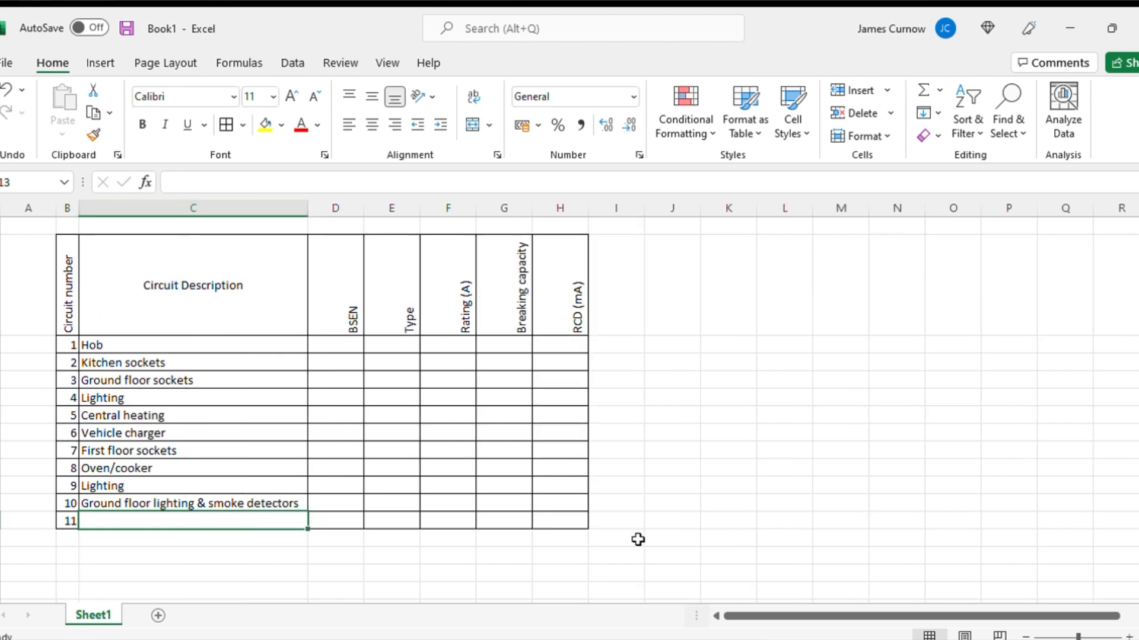
{"action": "left_click", "coordinate": [235, 557]}
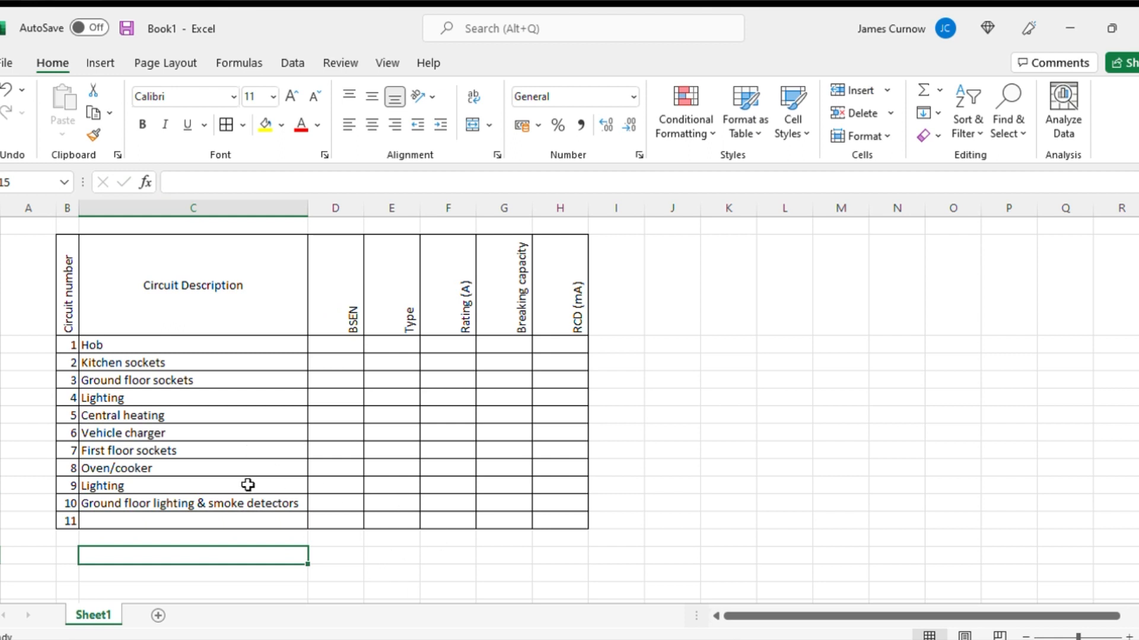
Move the descriptions from Vehicle charger onward (C8:C12) down one row and enter "Spare" for circuit 6
{"action": "left_click_drag", "start_coordinate": [74, 433], "coordinate": [490, 497]}
{"action": "left_click_drag", "start_coordinate": [157, 431], "coordinate": [170, 502]}
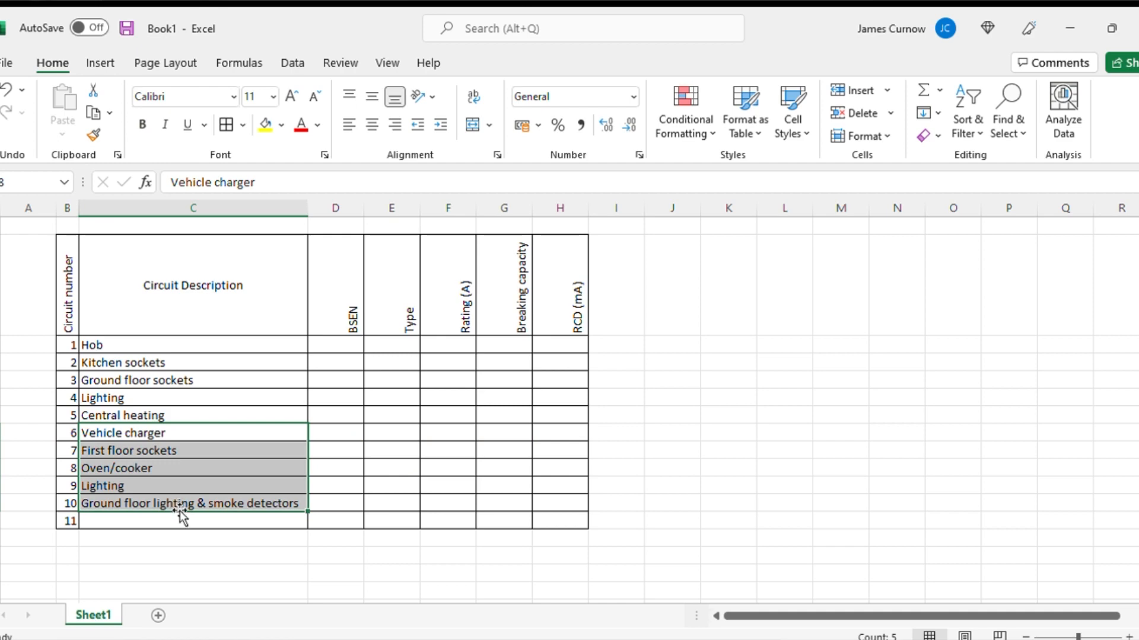
{"action": "left_click_drag", "start_coordinate": [94, 434], "coordinate": [173, 528]}
{"action": "left_click", "coordinate": [127, 432]}
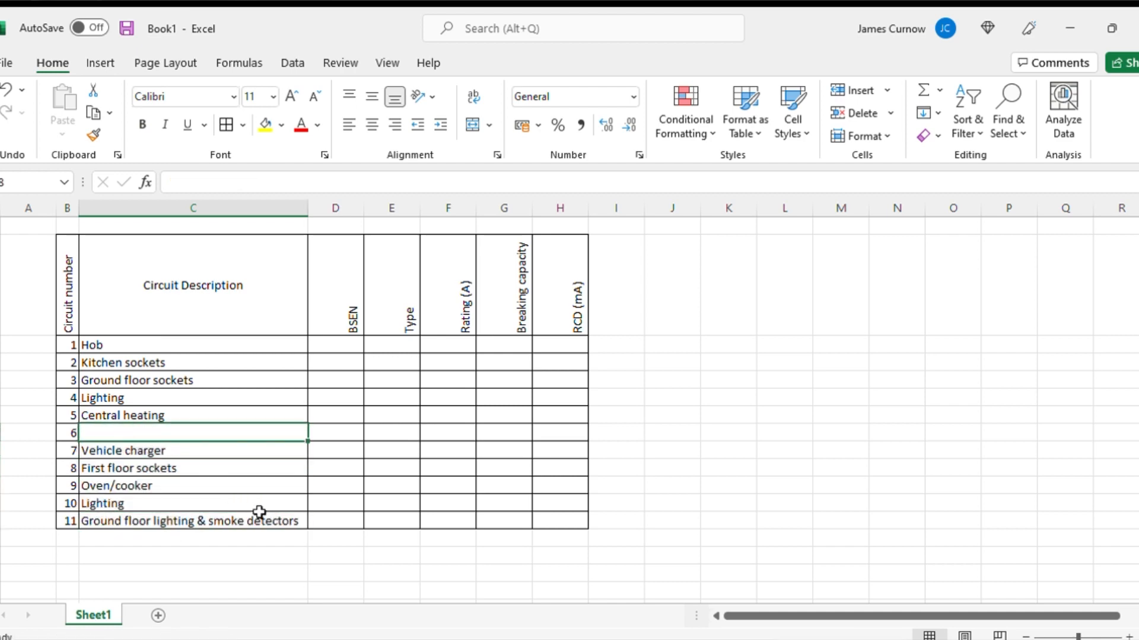
{"action": "type", "text": "Spa"}
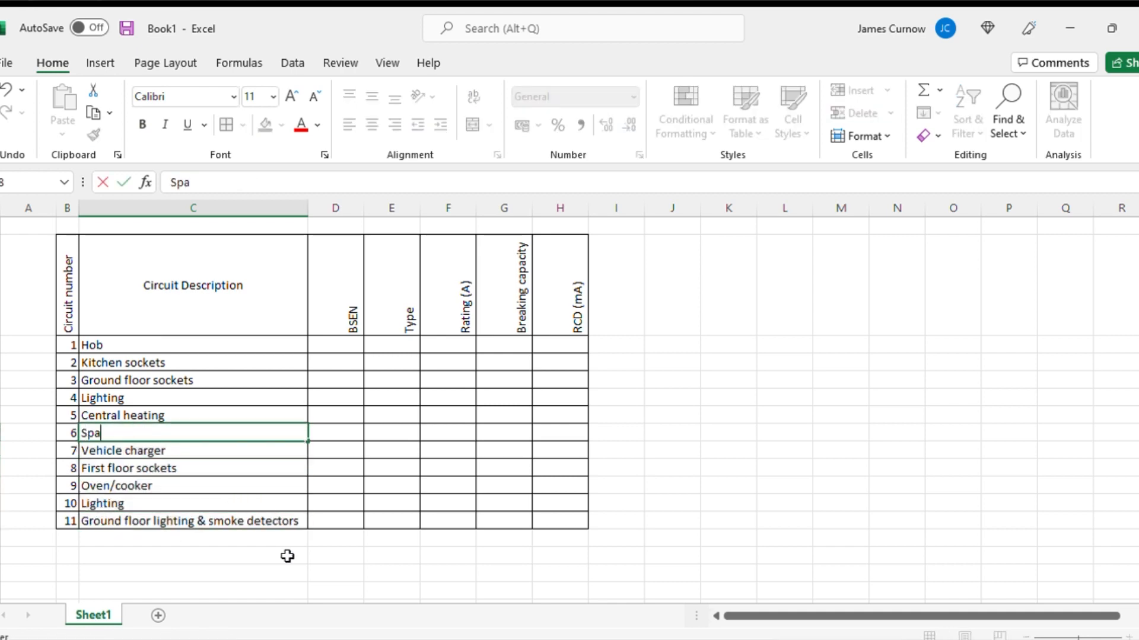
{"action": "type", "text": "re"}
Add a bordered row 14 (B14:H14) below circuit 11, numbered 12 and described as "Spare"
{"action": "left_click", "coordinate": [224, 543]}
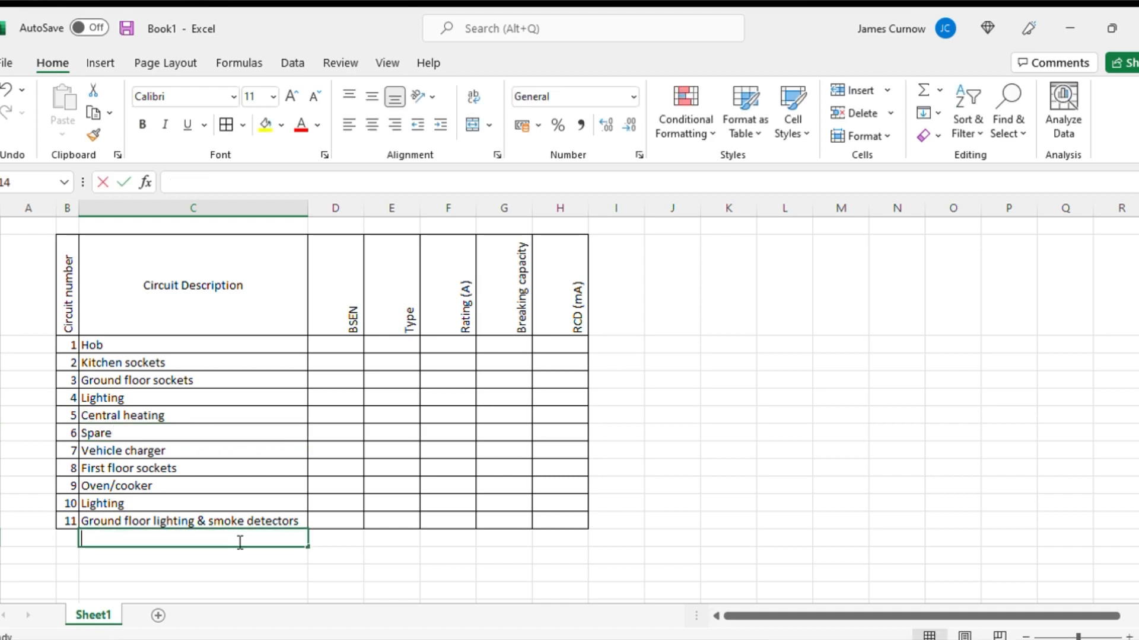
{"action": "type", "text": "Spare"}
{"action": "key", "text": "Return"}
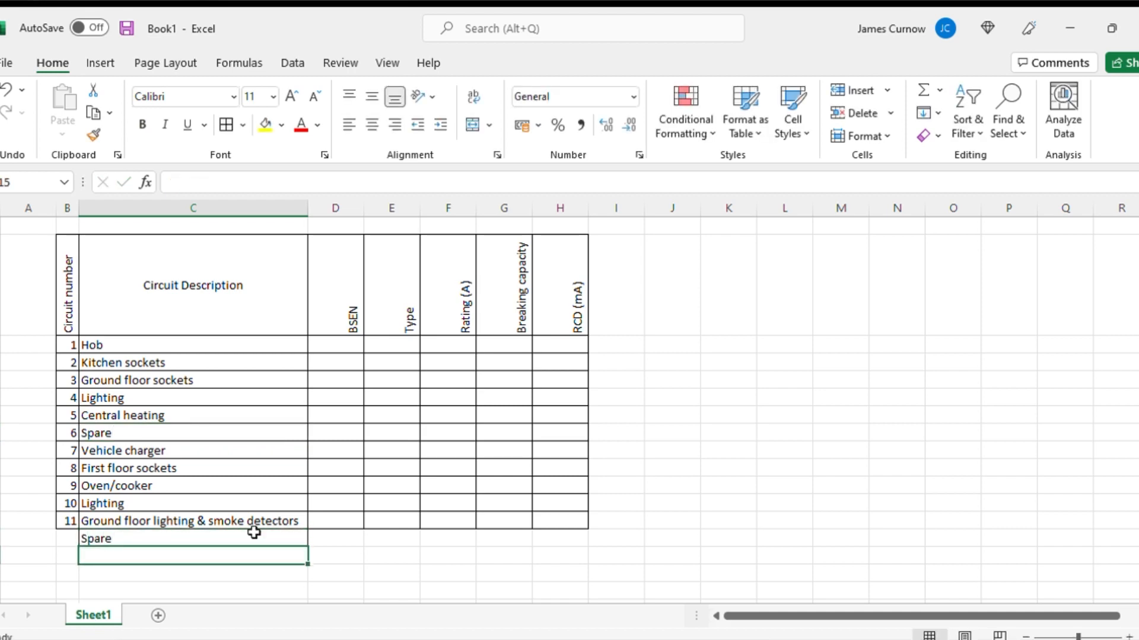
{"action": "left_click_drag", "start_coordinate": [68, 537], "coordinate": [560, 537]}
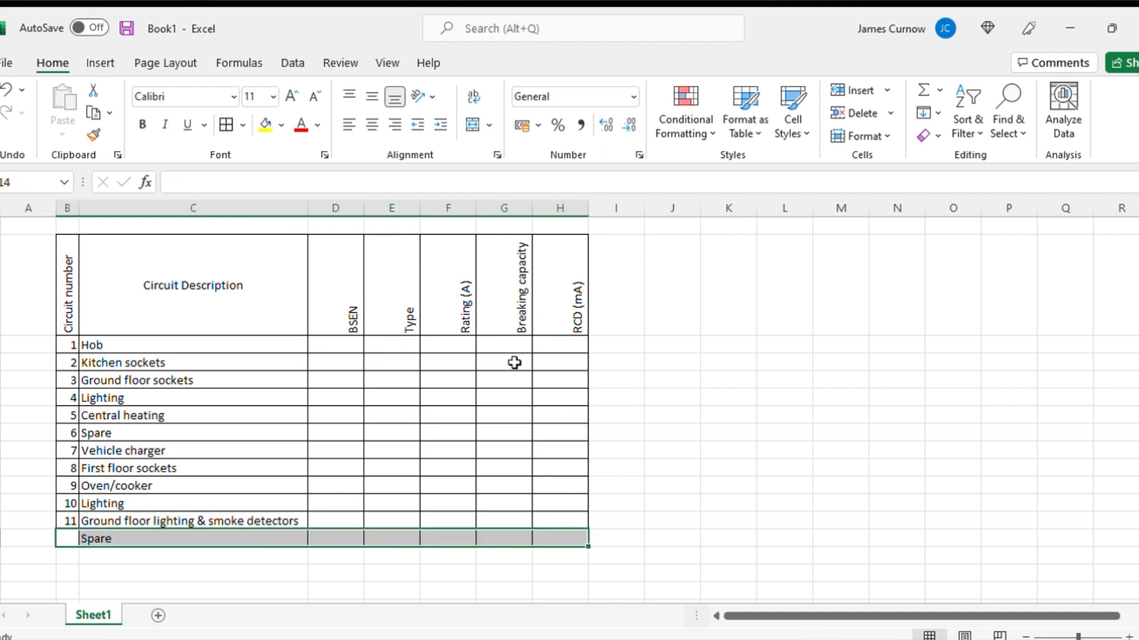
{"action": "left_click", "coordinate": [618, 399]}
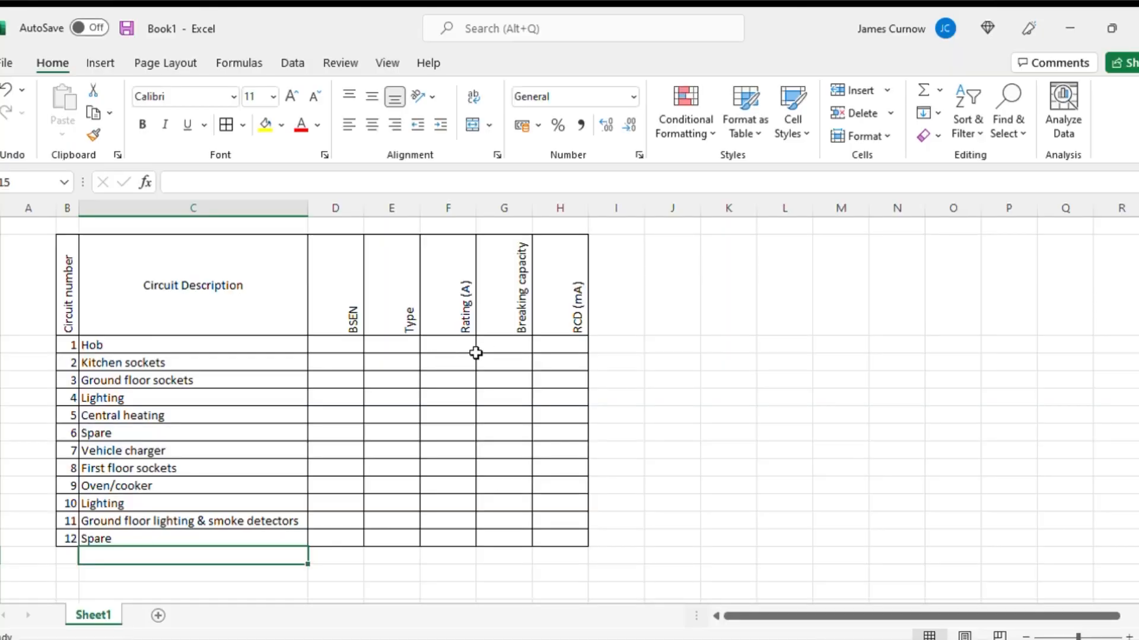
Move the Breaking capacity and RCD (mA) columns, G2:H14, two columns to the right to I2:J14
{"action": "left_click_drag", "start_coordinate": [498, 243], "coordinate": [574, 531]}
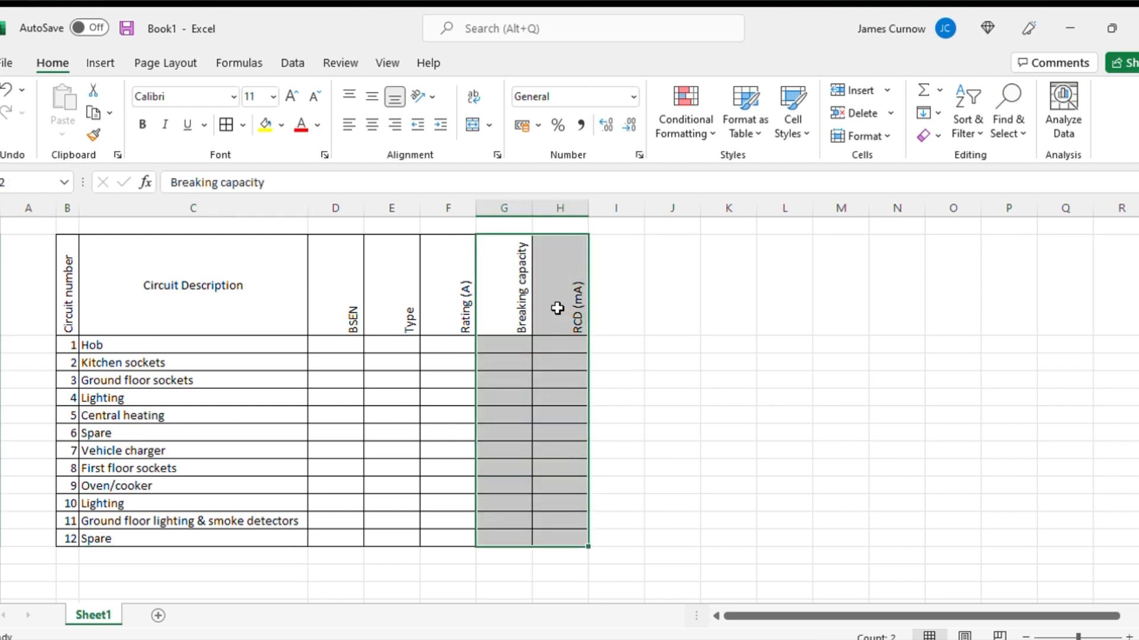
{"action": "left_click_drag", "start_coordinate": [568, 236], "coordinate": [691, 234]}
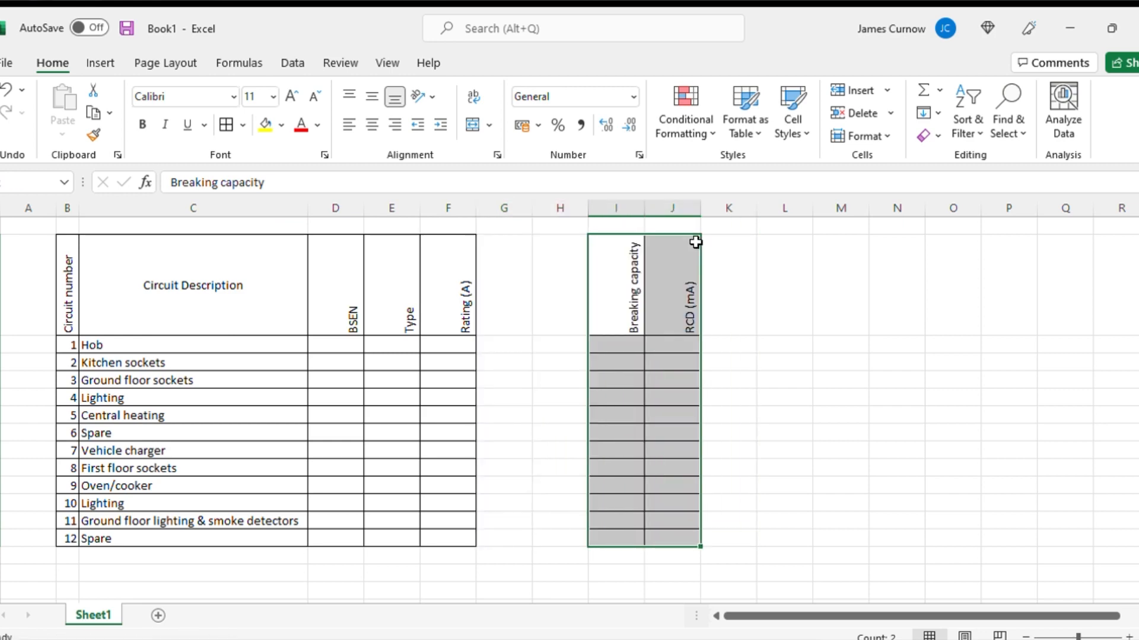
{"action": "left_click", "coordinate": [517, 318]}
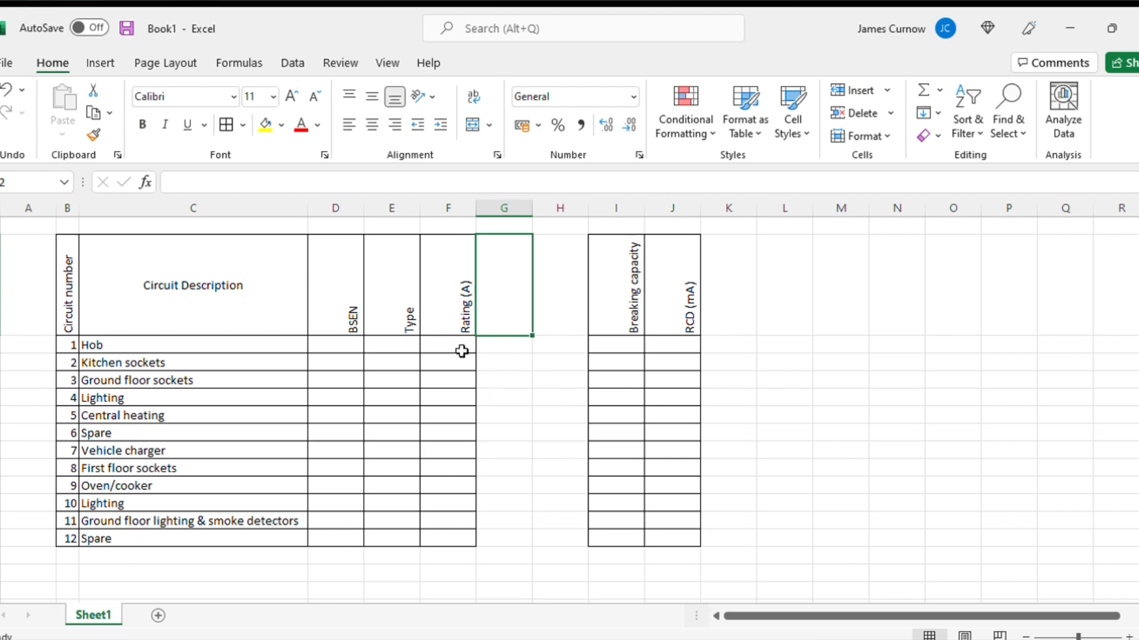
Replace the "Rating (A)" heading in F2 with "L1", and enter "L2" in G2 and "L3" in H2
{"action": "left_click", "coordinate": [463, 329]}
{"action": "type", "text": "L1"}
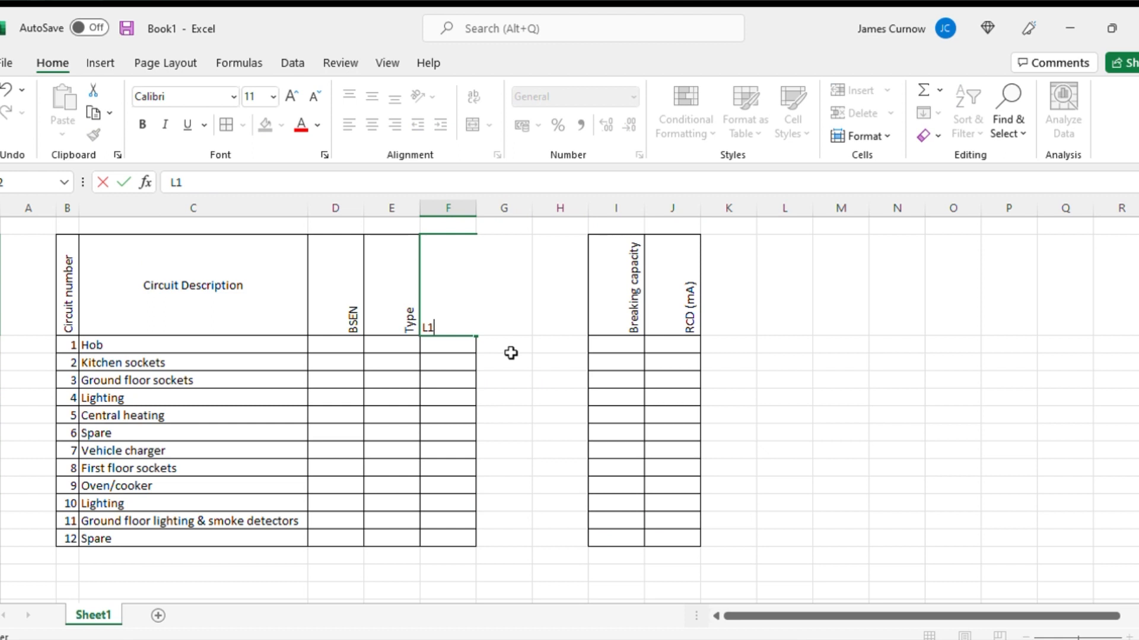
{"action": "key", "text": "Tab"}
{"action": "type", "text": "L"}
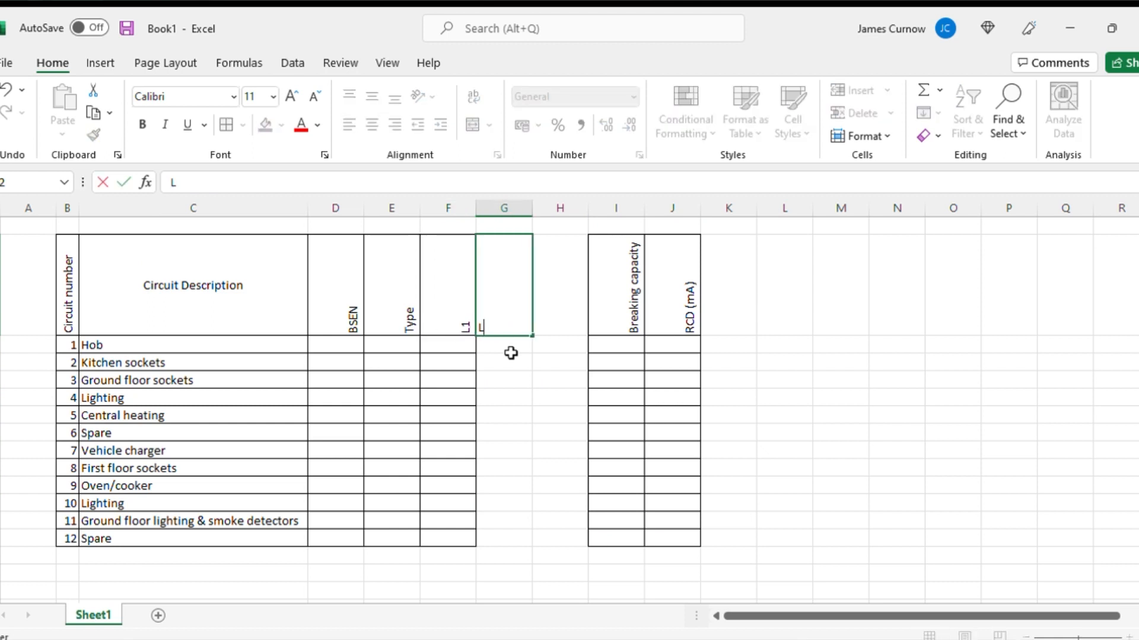
{"action": "key", "text": "Tab"}
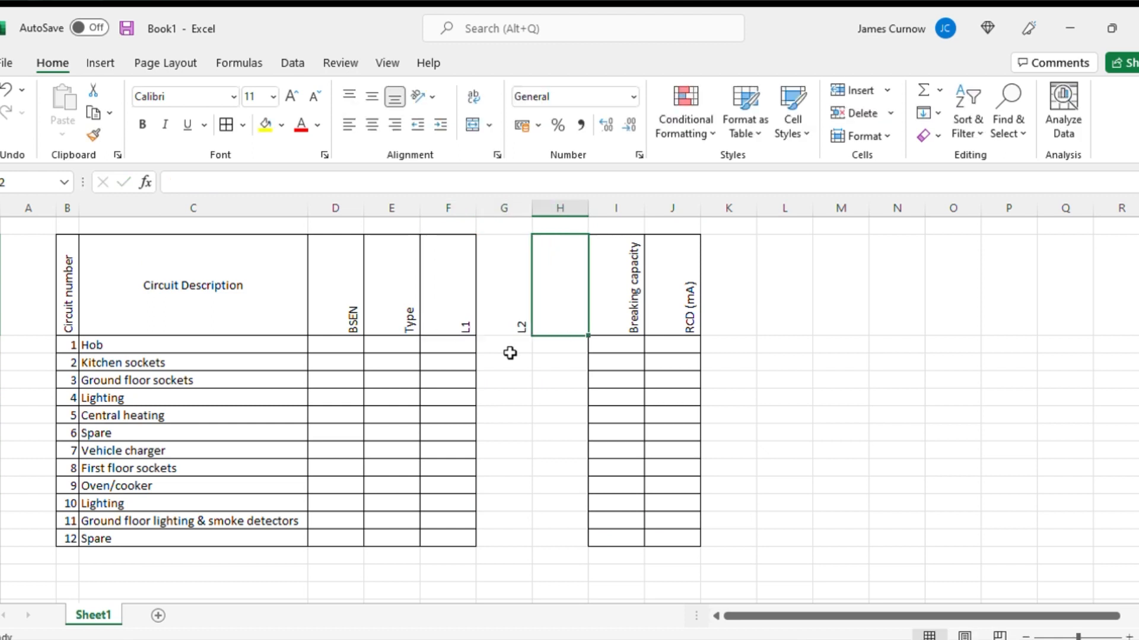
{"action": "type", "text": "L"}
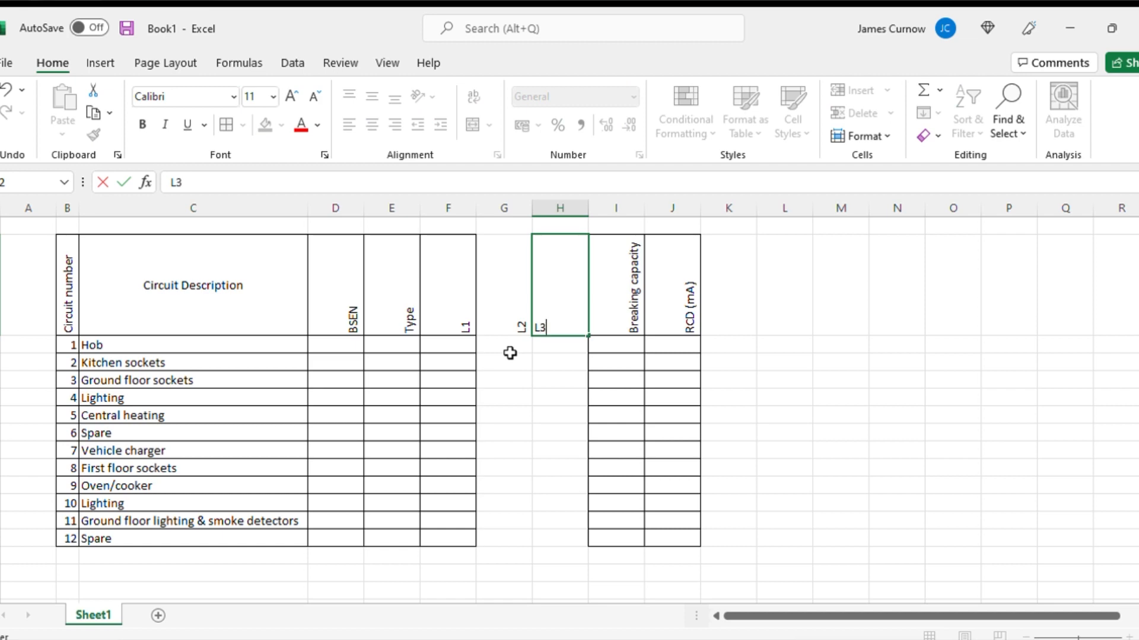
{"action": "type", "text": "3"}
{"action": "key", "text": "Return"}
Apply all borders to the L1, L2 and L3 columns, F2:H14
{"action": "left_click_drag", "start_coordinate": [466, 303], "coordinate": [555, 534]}
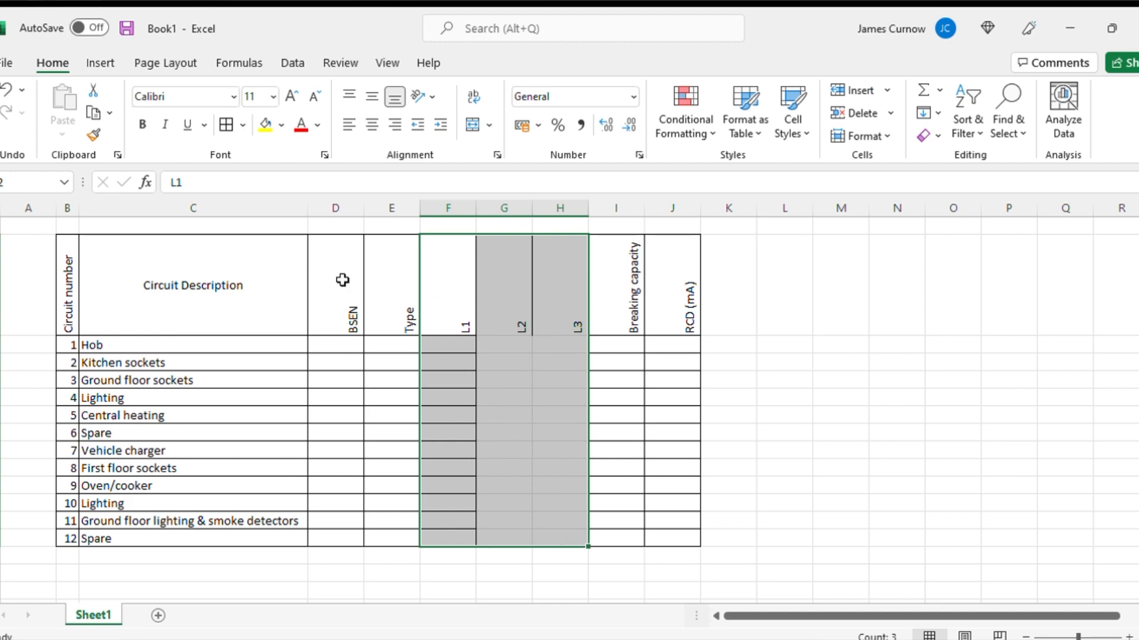
{"action": "left_click", "coordinate": [225, 125]}
{"action": "left_click", "coordinate": [462, 346]}
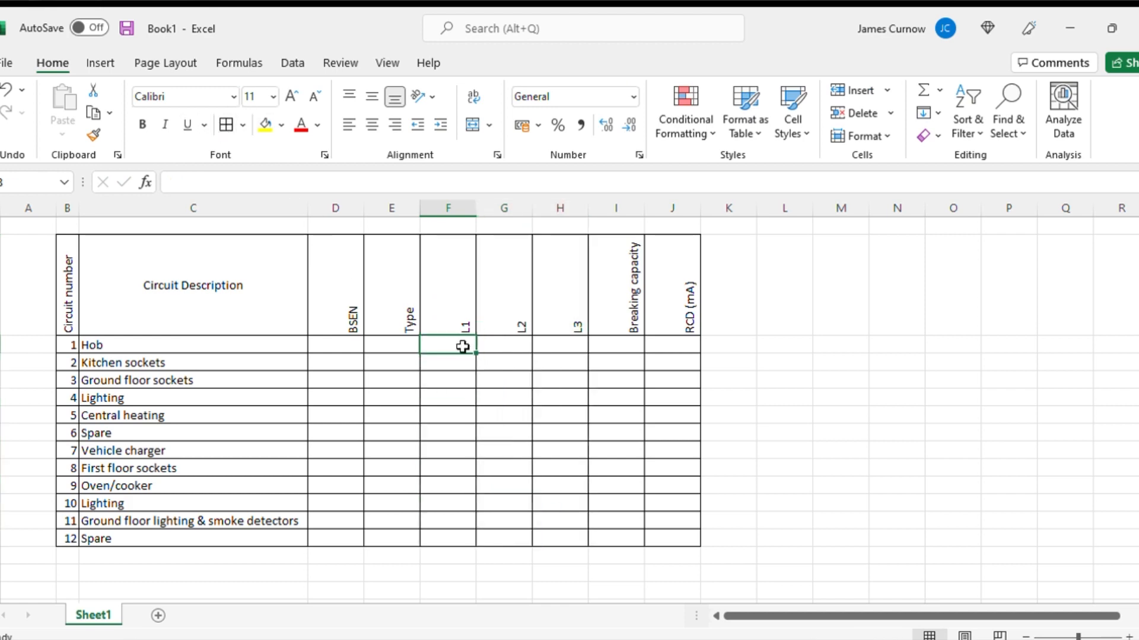
{"action": "left_click", "coordinate": [493, 367]}
{"action": "left_click", "coordinate": [550, 380]}
Fill the Hob circuit's L2 and L3 cells, G3 and H3, with a diagonal stripe pattern
{"action": "left_click", "coordinate": [505, 346]}
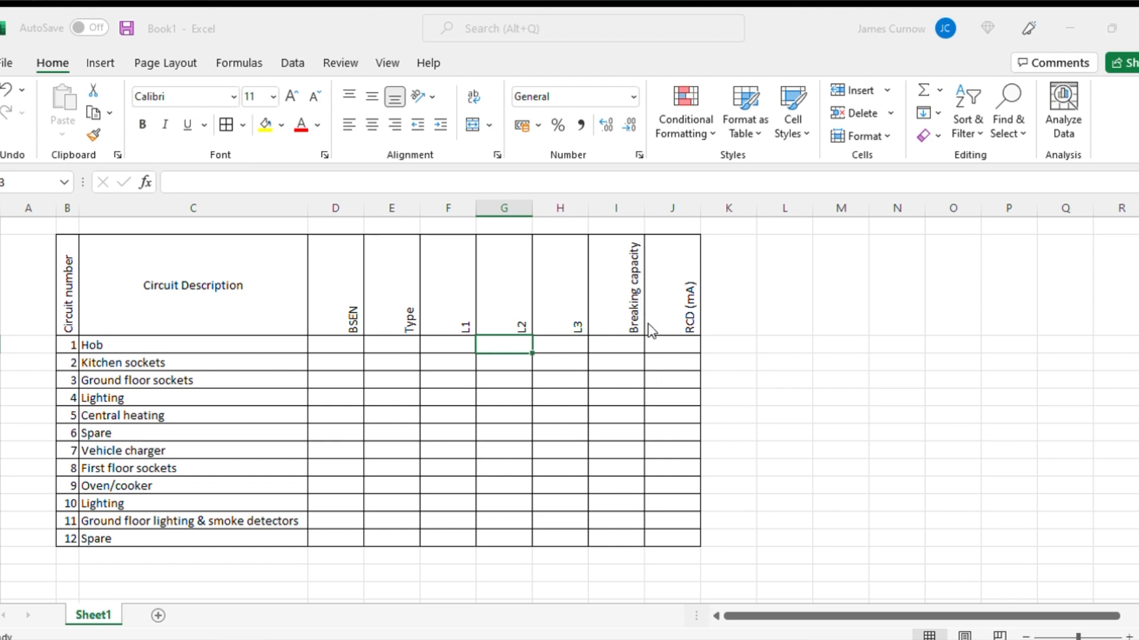
{"action": "left_click", "coordinate": [680, 572]}
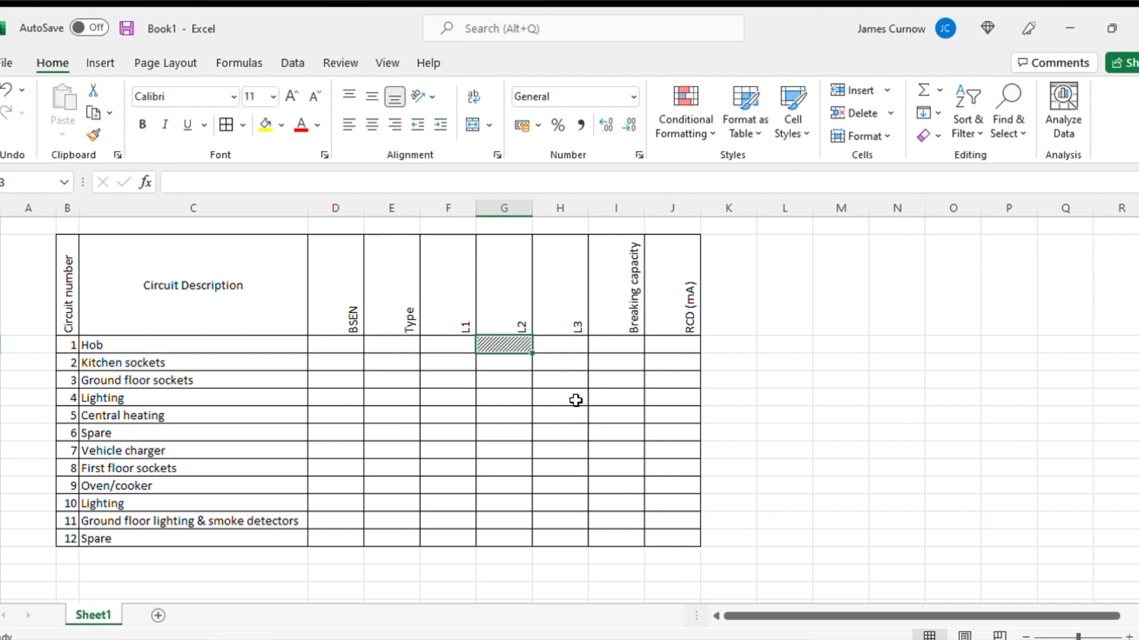
{"action": "left_click", "coordinate": [565, 347]}
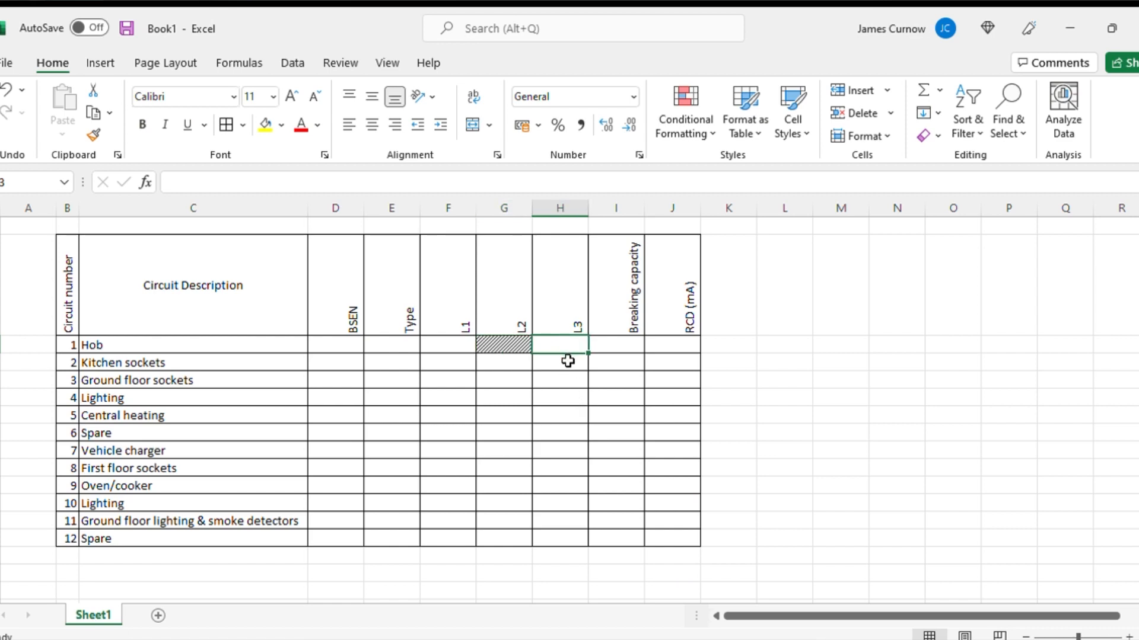
{"action": "key", "text": "ctrl+1"}
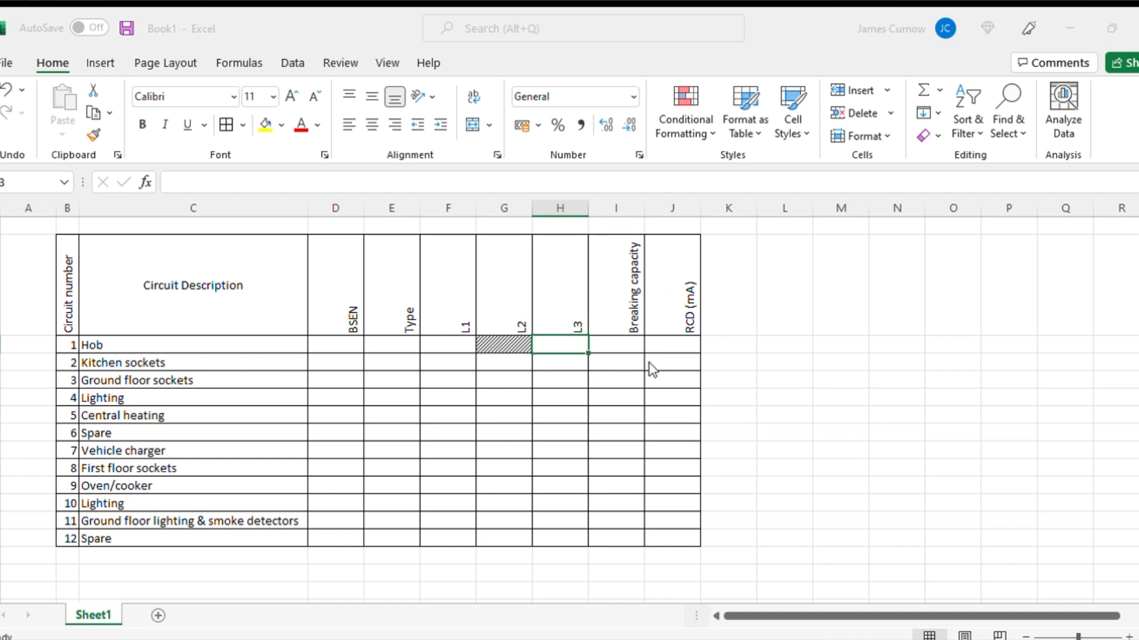
{"action": "left_click", "coordinate": [680, 600]}
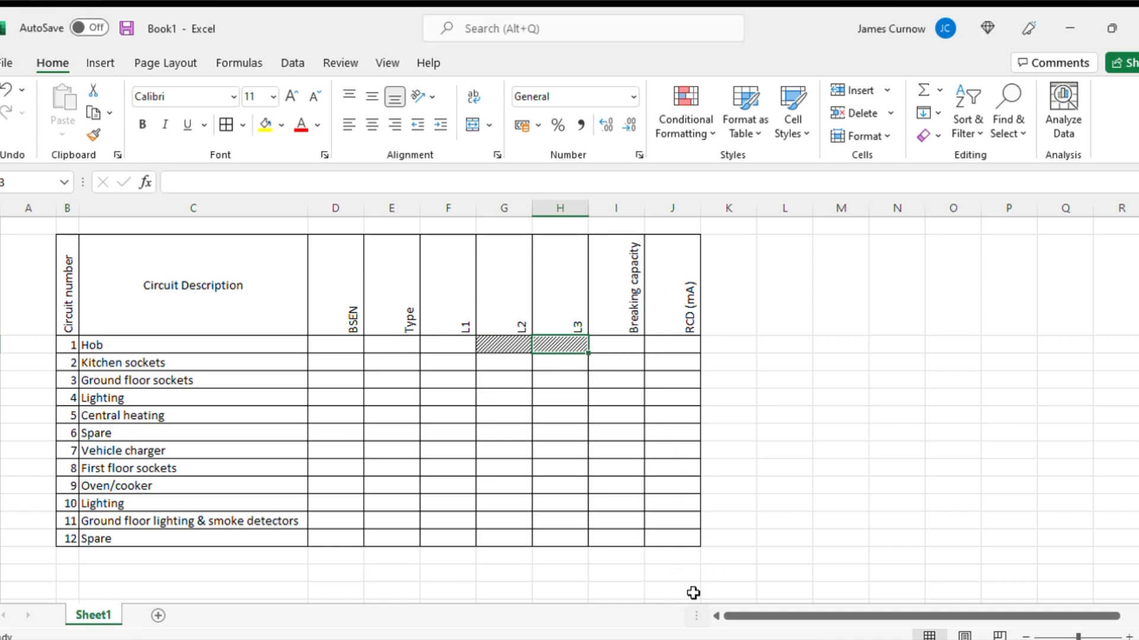
Fill the Kitchen sockets circuit's L3 cell, H4, with the same diagonal stripe pattern
{"action": "left_click", "coordinate": [603, 420]}
{"action": "left_click", "coordinate": [550, 363]}
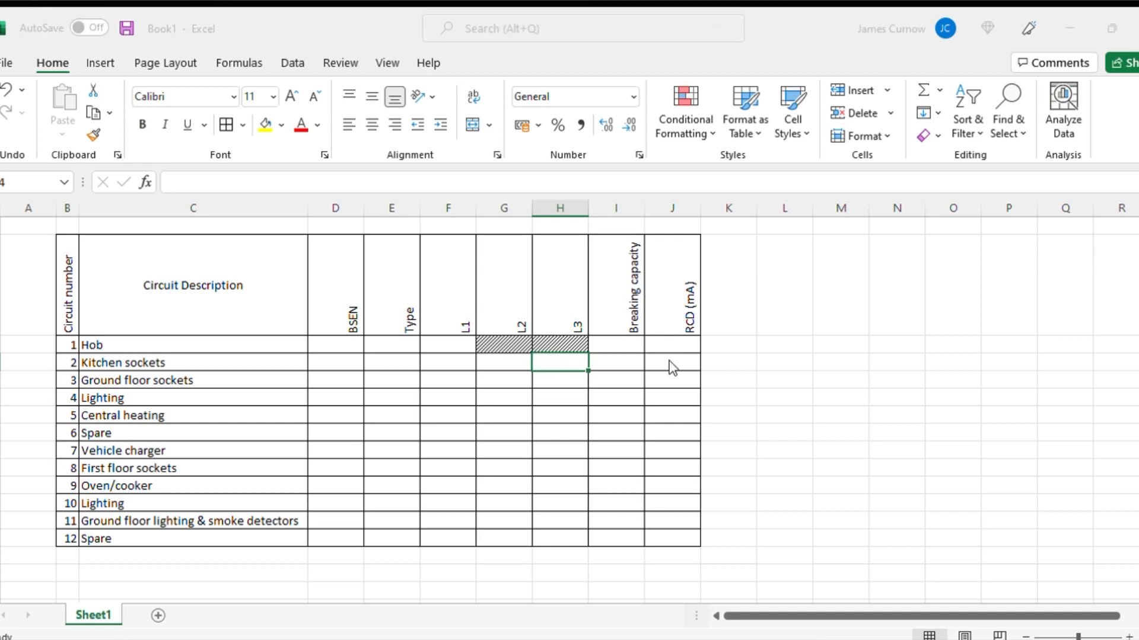
{"action": "left_click", "coordinate": [684, 584]}
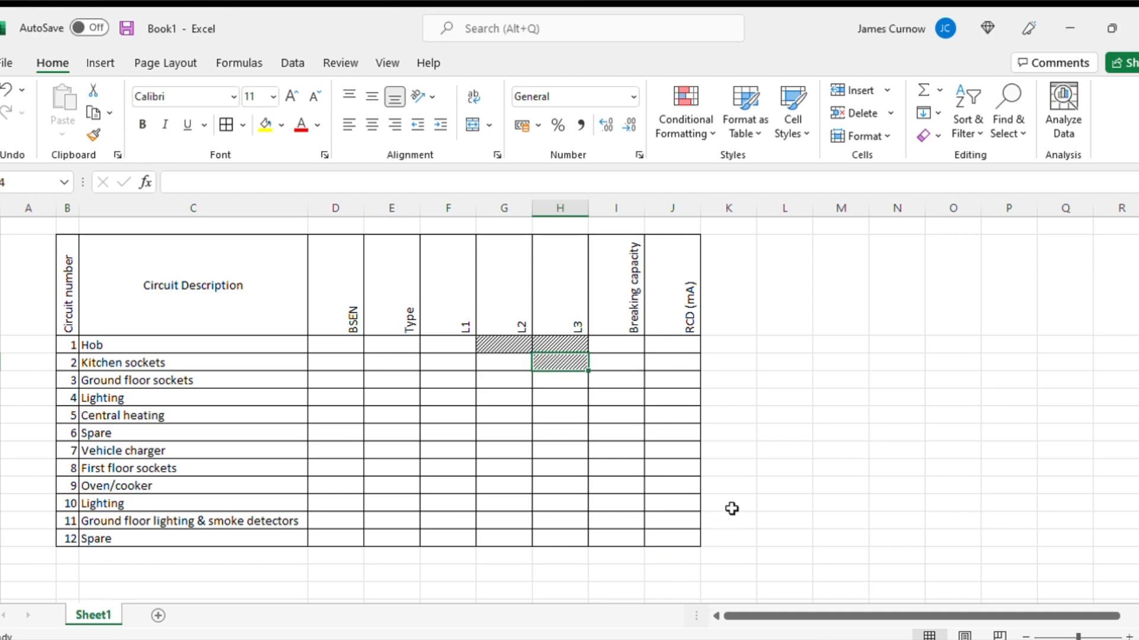
{"action": "left_click", "coordinate": [732, 508]}
{"action": "left_click", "coordinate": [459, 346]}
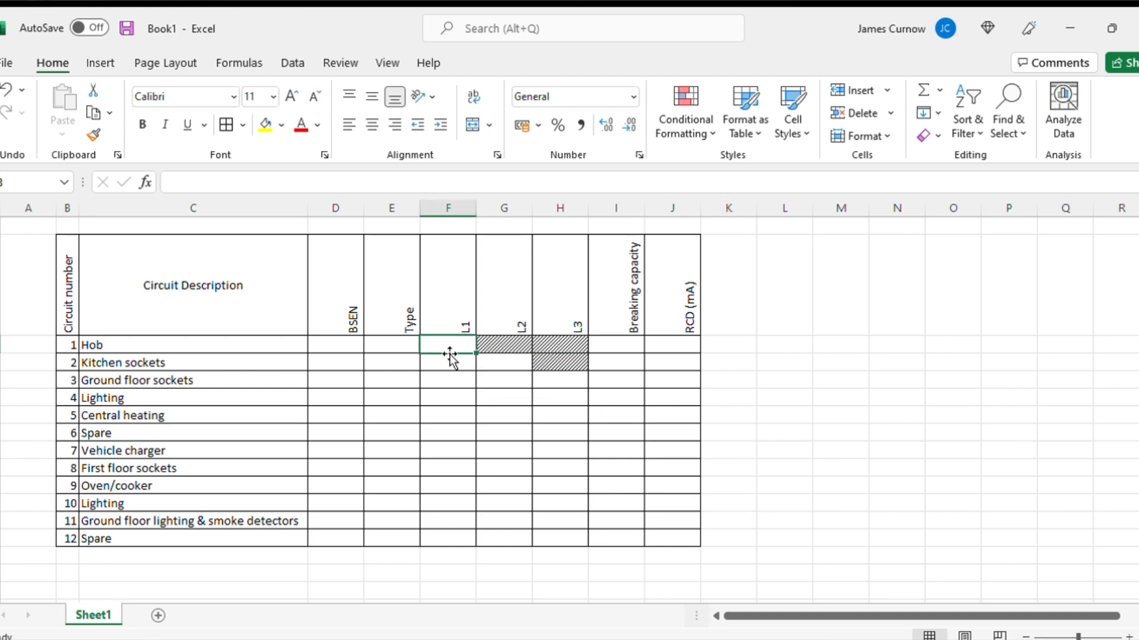
{"action": "left_click", "coordinate": [491, 363]}
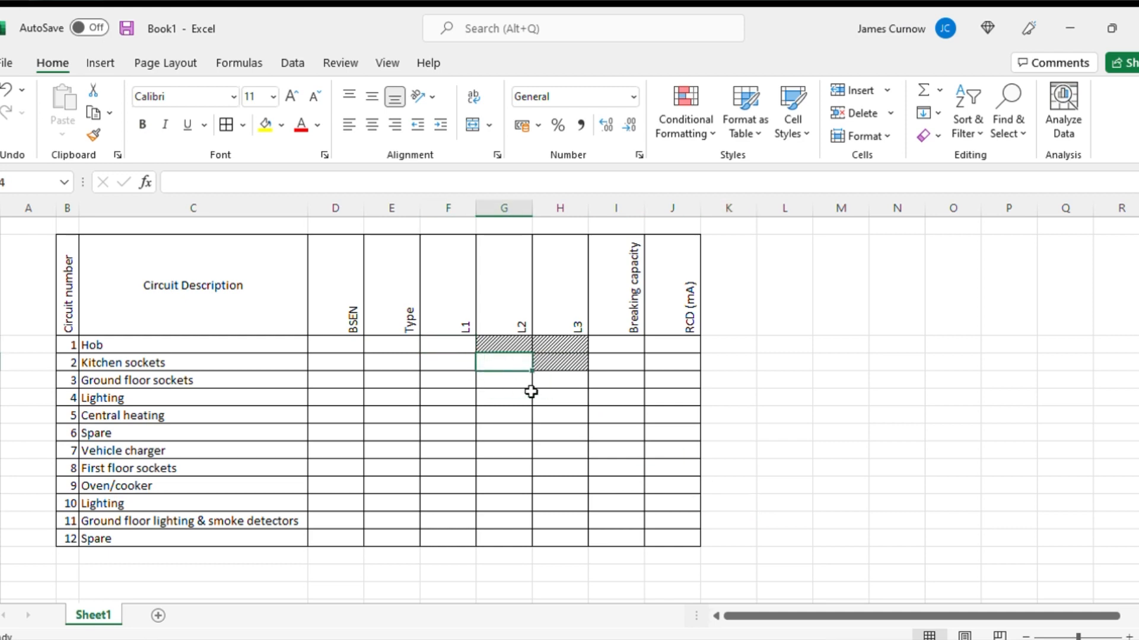
{"action": "left_click", "coordinate": [544, 394]}
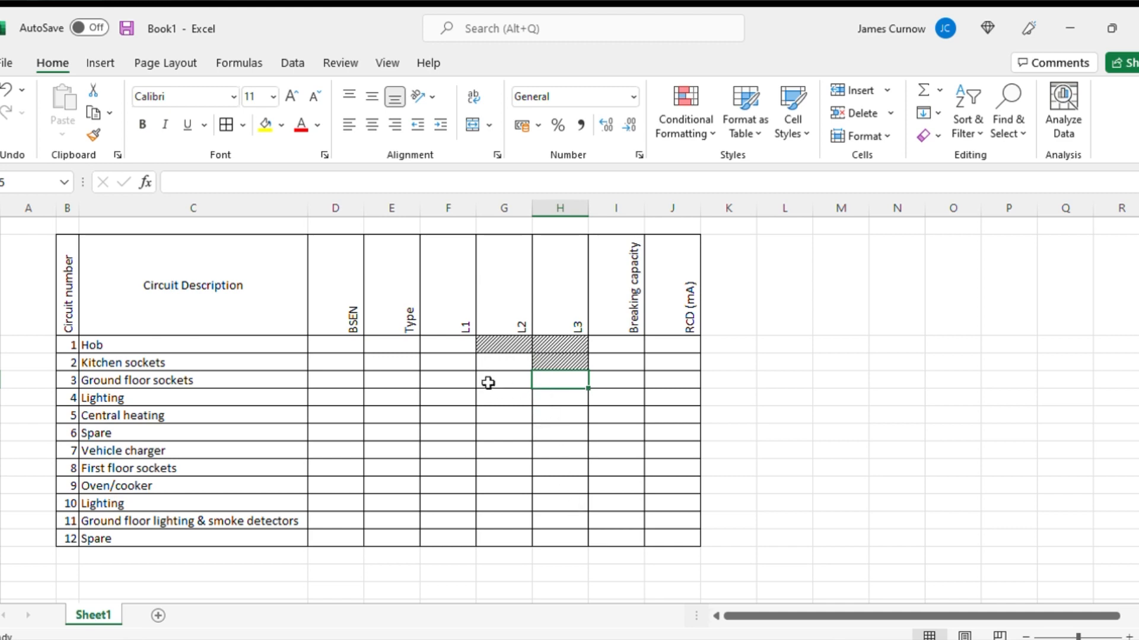
{"action": "left_click", "coordinate": [451, 345]}
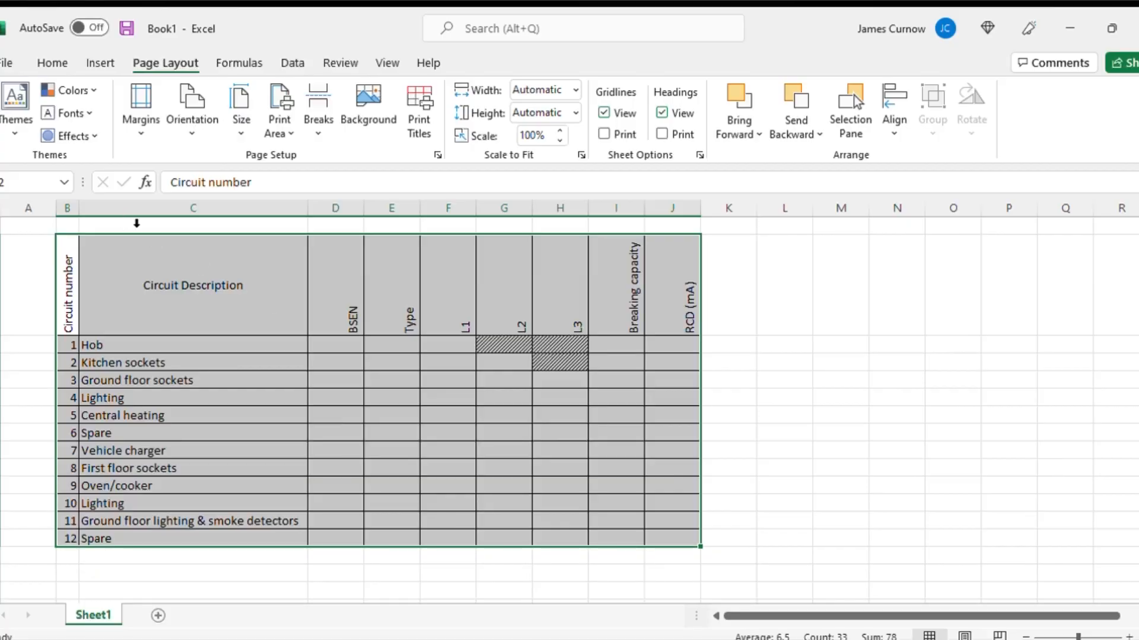
Set the page orientation to landscape and define the whole schedule table, B2:J14, as the print area
{"action": "left_click", "coordinate": [187, 127]}
{"action": "left_click", "coordinate": [461, 327]}
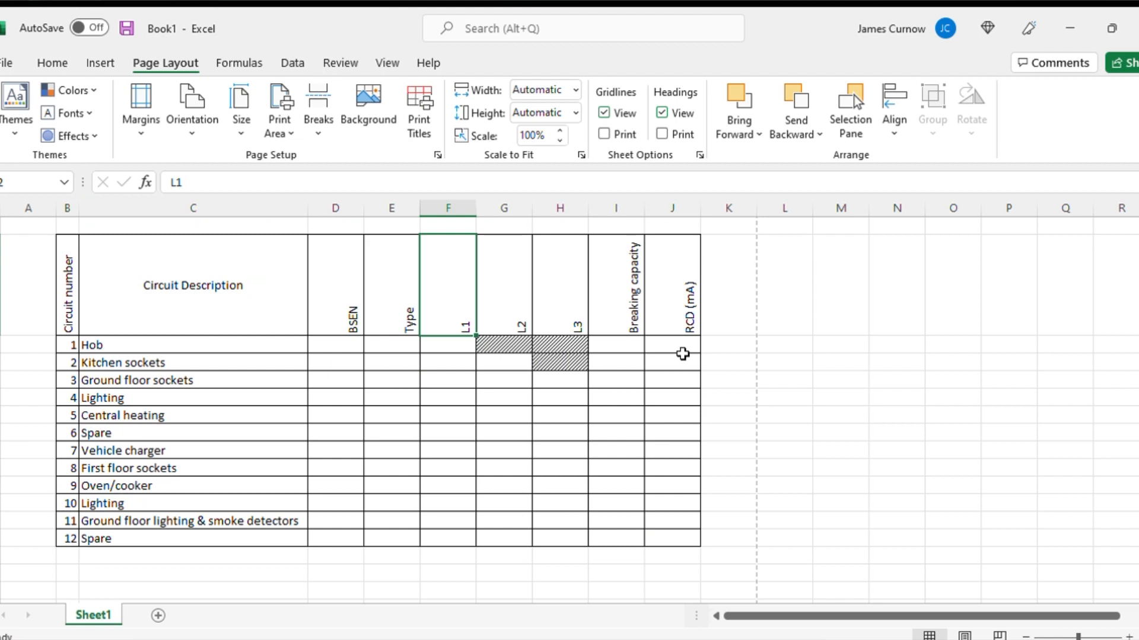
{"action": "mouse_move", "coordinate": [74, 257]}
{"action": "left_mouse_down"}
{"action": "mouse_move", "coordinate": [484, 477]}
{"action": "mouse_move", "coordinate": [617, 539]}
{"action": "mouse_move", "coordinate": [659, 540]}
{"action": "left_mouse_up"}
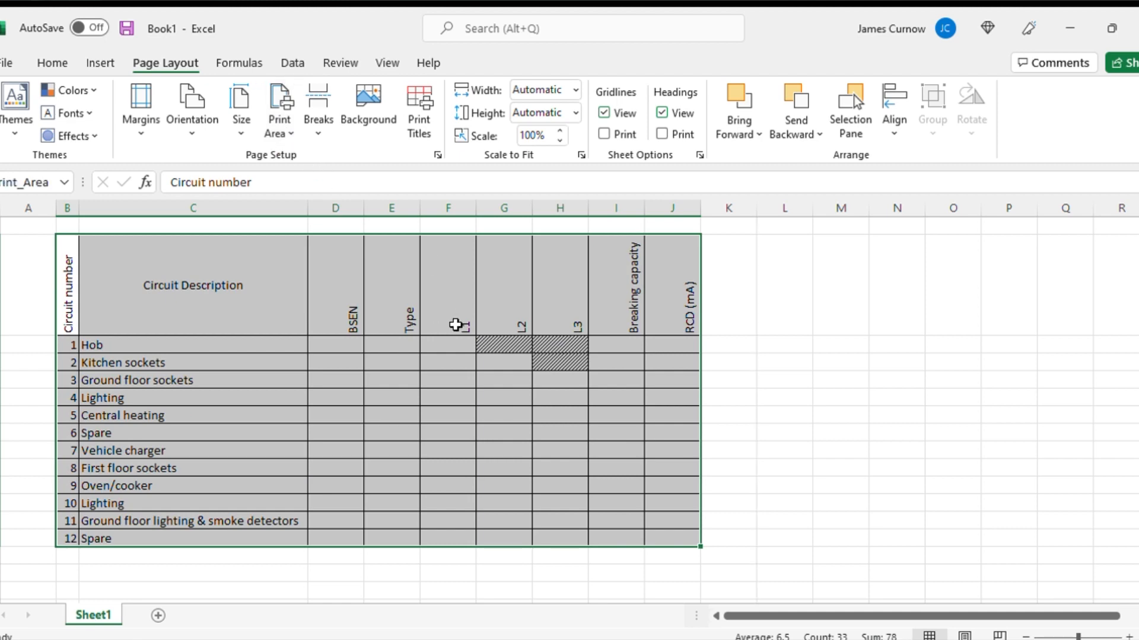
{"action": "left_click", "coordinate": [494, 345]}
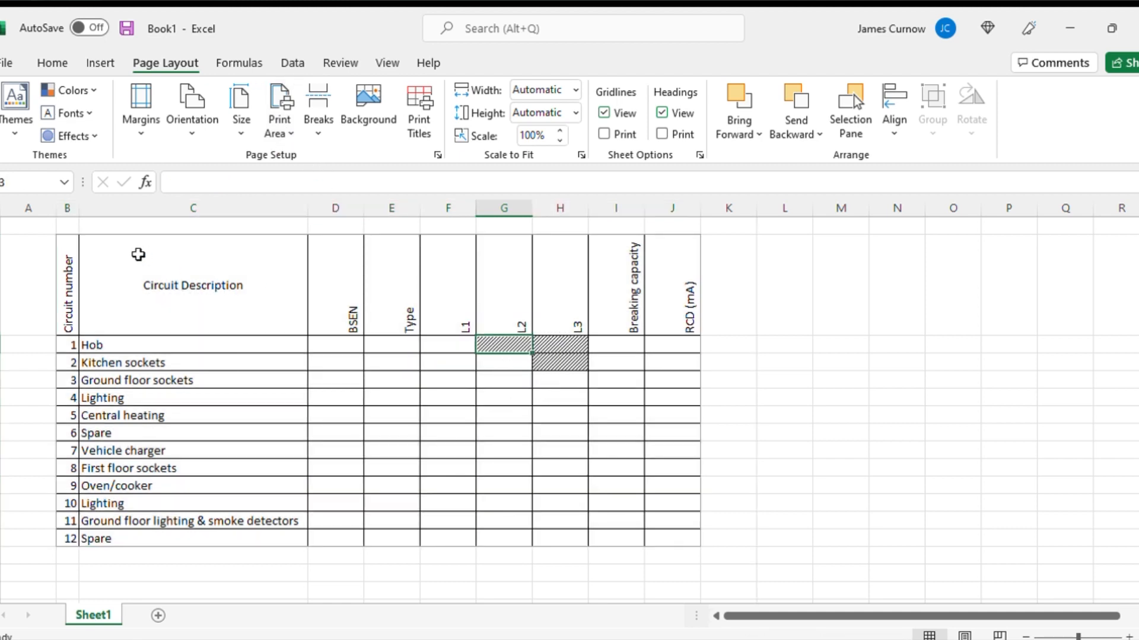
{"action": "left_click_drag", "start_coordinate": [71, 264], "coordinate": [656, 537]}
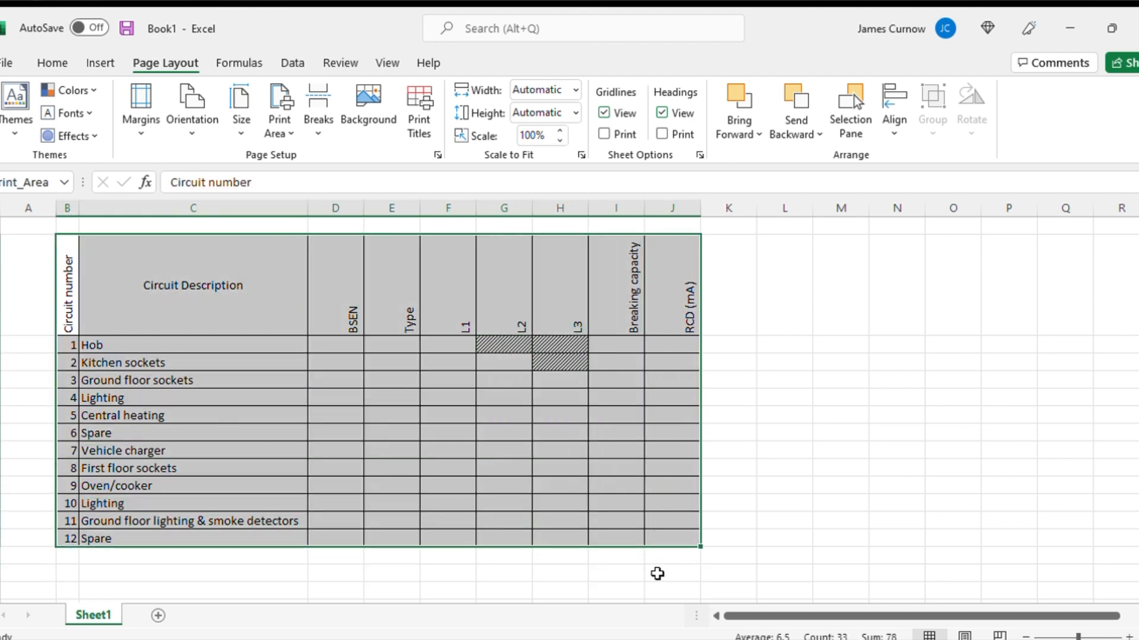